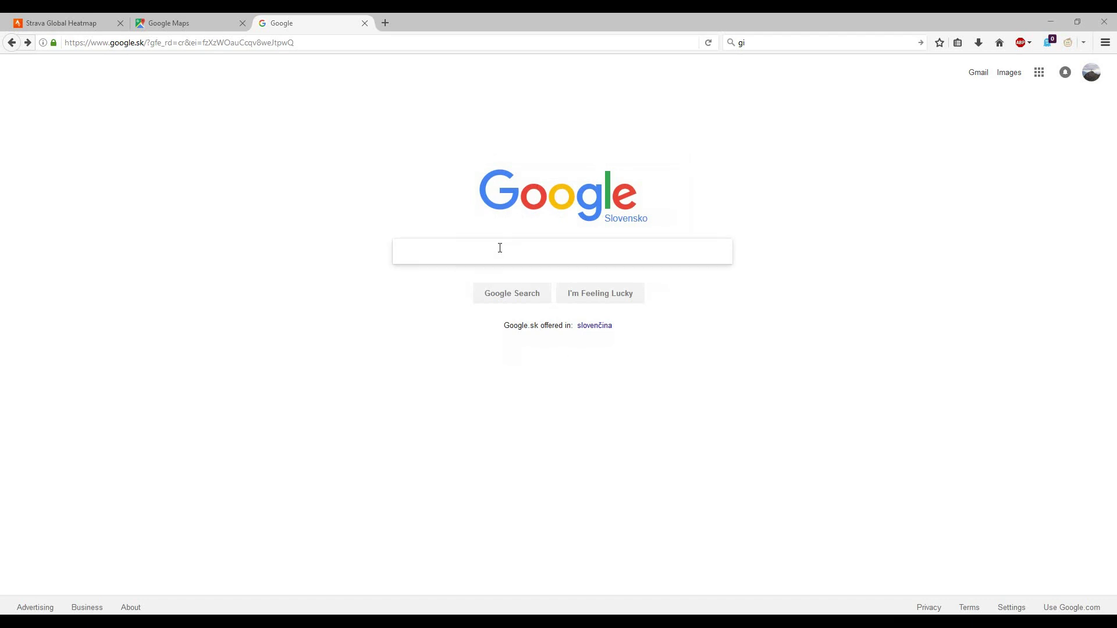
{"action": "type", "text": "mobac"}
Search for mobac, visit mobac.sourceforge.net and download the Mobile Atlas Creator 2.0.0 zip
{"action": "key", "text": "Return"}
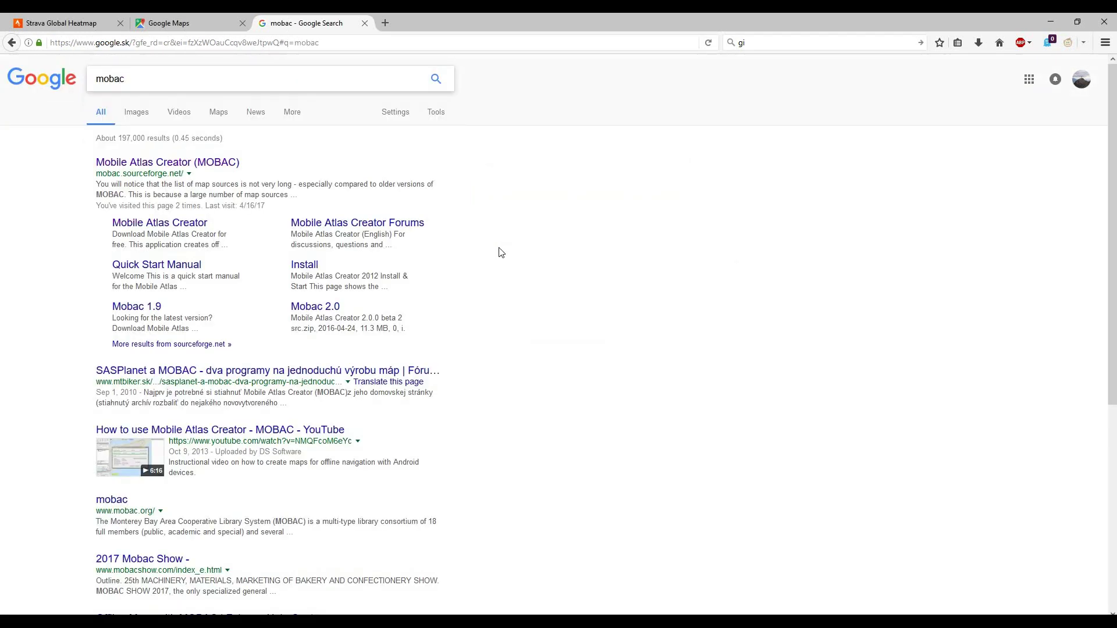
{"action": "left_click", "coordinate": [150, 168]}
{"action": "scroll", "coordinate": [429, 317], "scroll_direction": "down", "scroll_amount": 10}
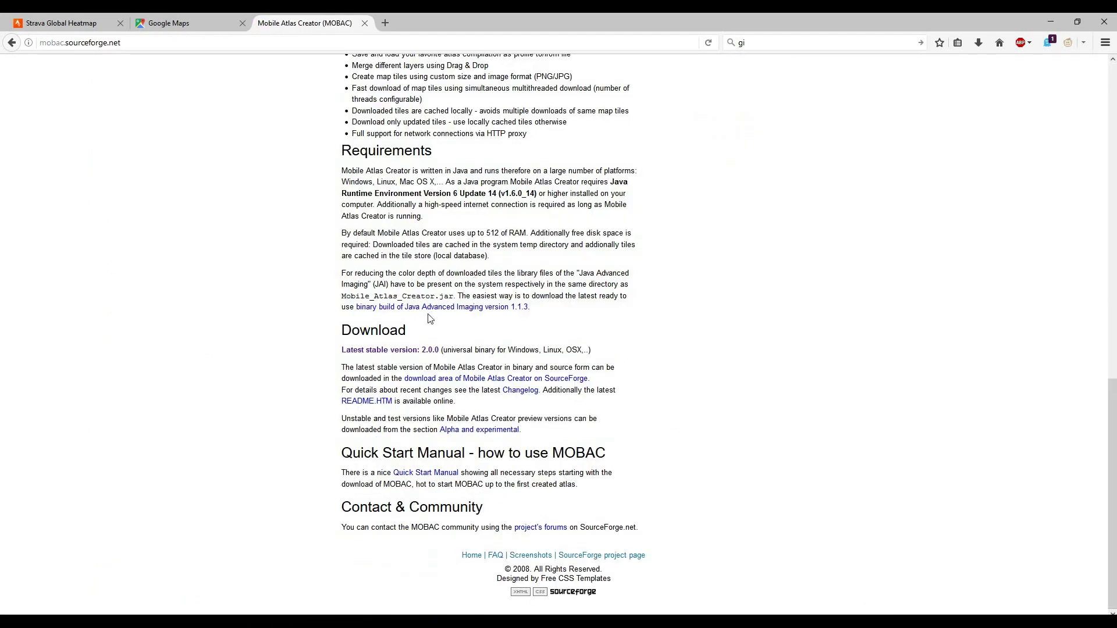
{"action": "left_click", "coordinate": [415, 352]}
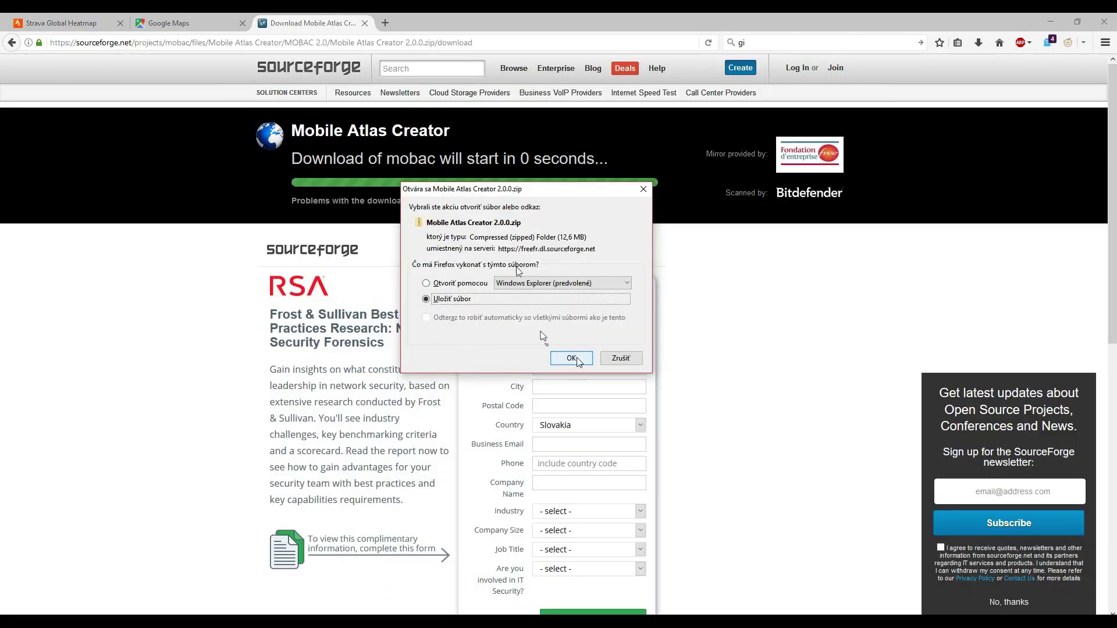
Save the Mobile Atlas Creator 2.0.0 zip and extract it into C:\Temp\mobac
{"action": "left_click", "coordinate": [576, 359]}
{"action": "right_click", "coordinate": [241, 251]}
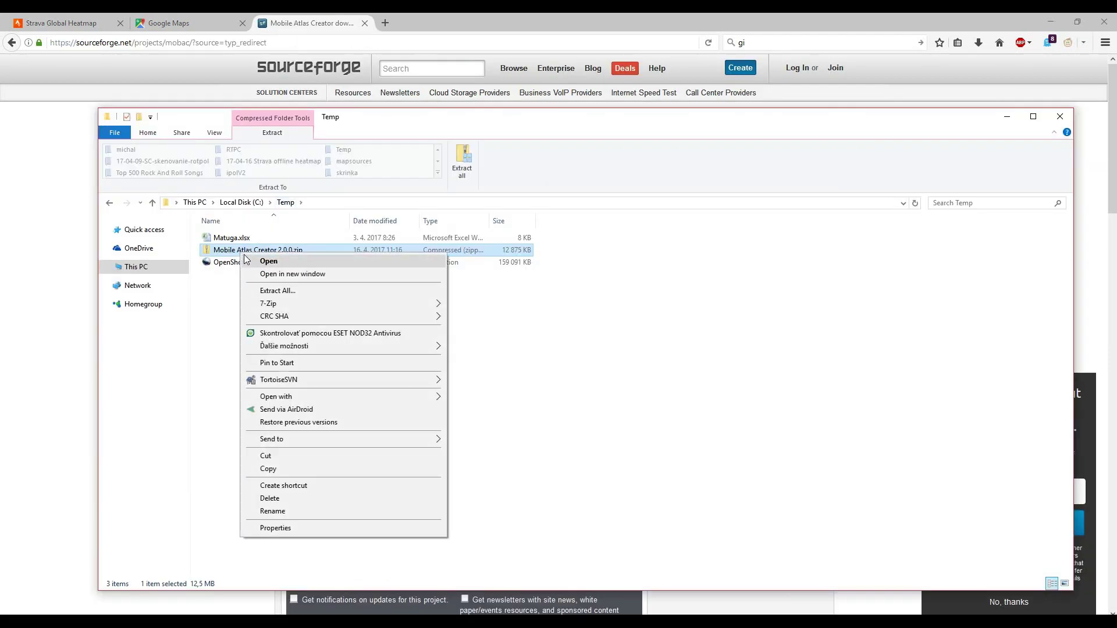
{"action": "left_click", "coordinate": [309, 290]}
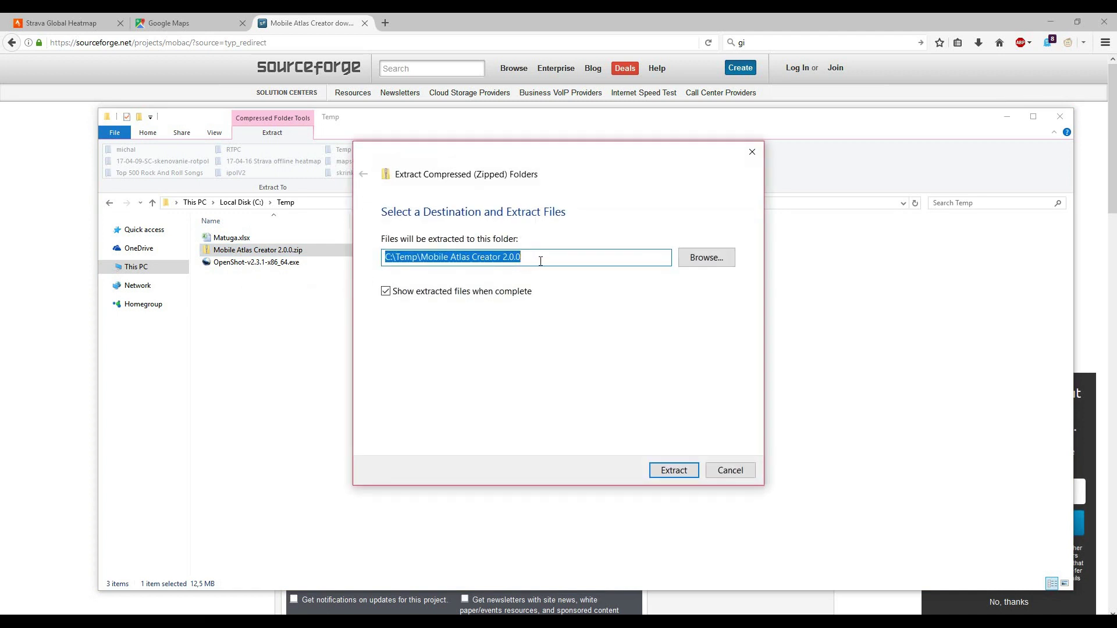
{"action": "left_click_drag", "start_coordinate": [523, 258], "coordinate": [425, 252]}
{"action": "type", "text": "moba"}
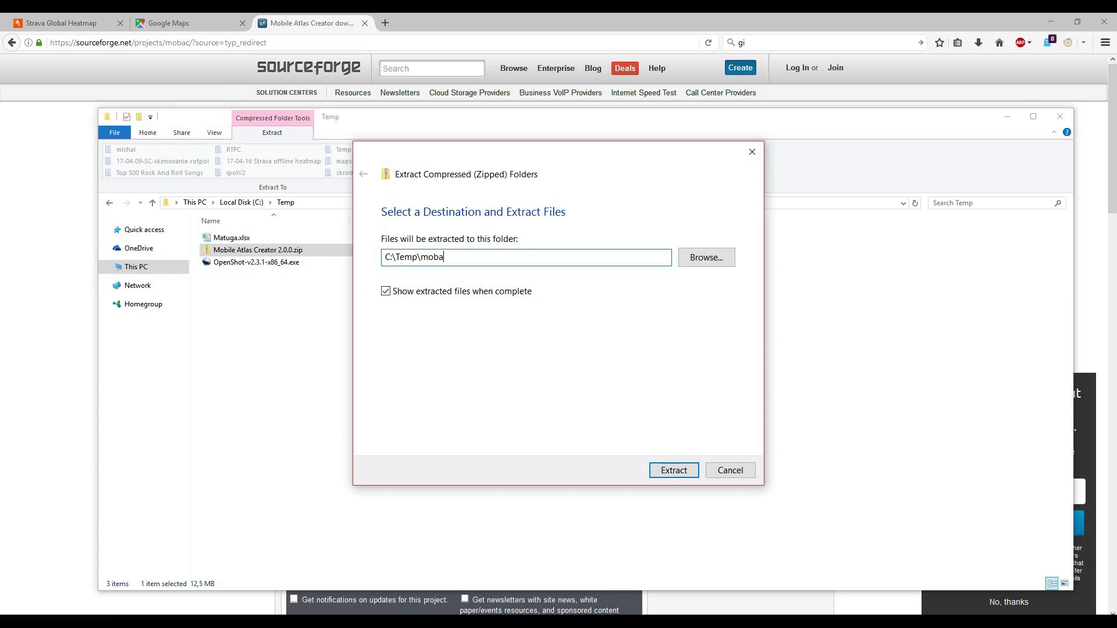
{"action": "left_click", "coordinate": [672, 469]}
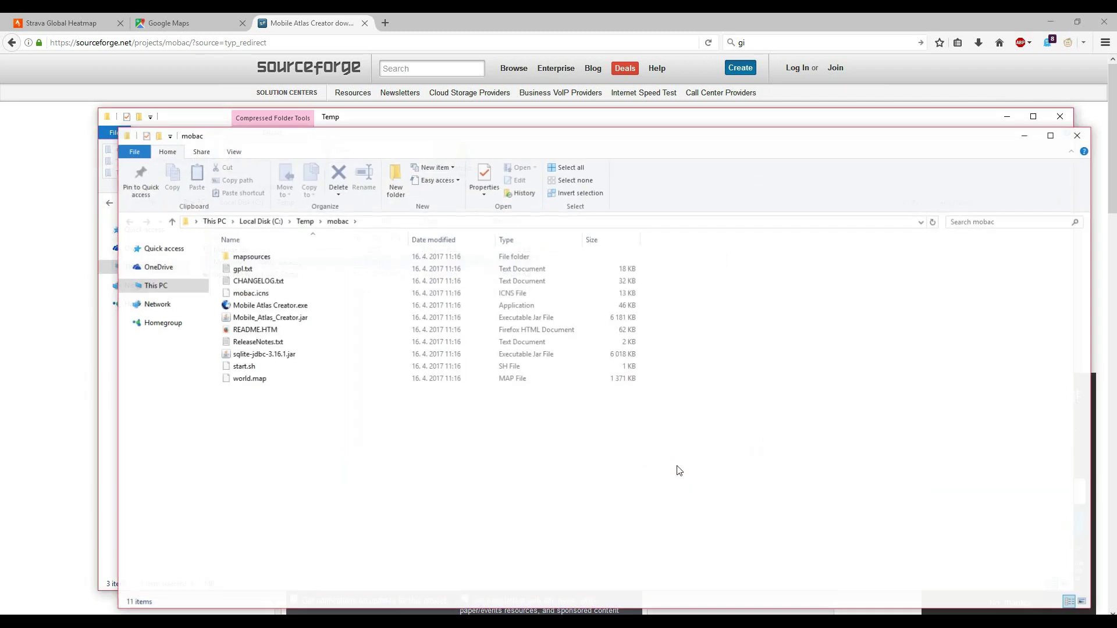
Launch Mobile Atlas Creator.exe and dismiss the Settings for new Atlas dialog
{"action": "double_click", "coordinate": [313, 304]}
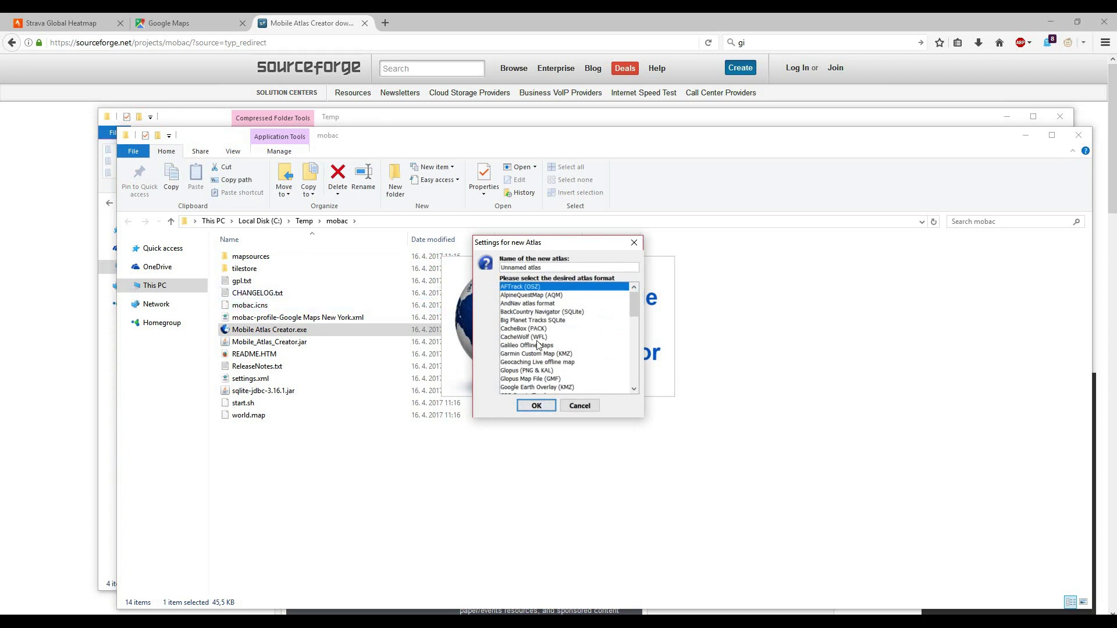
{"action": "left_click", "coordinate": [538, 406]}
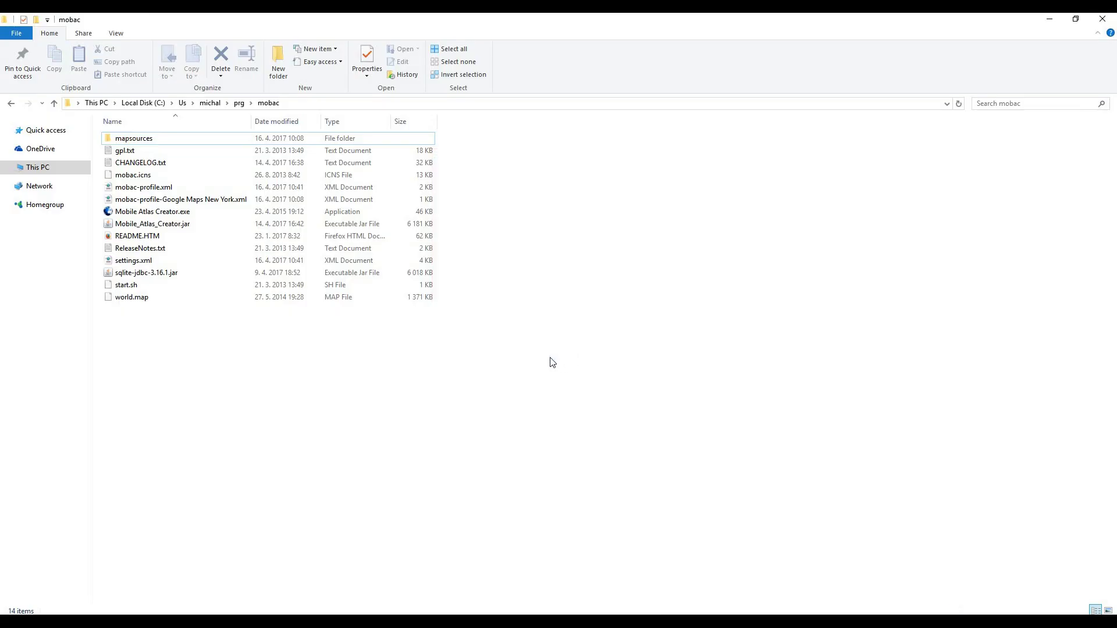
{"action": "double_click", "coordinate": [140, 145]}
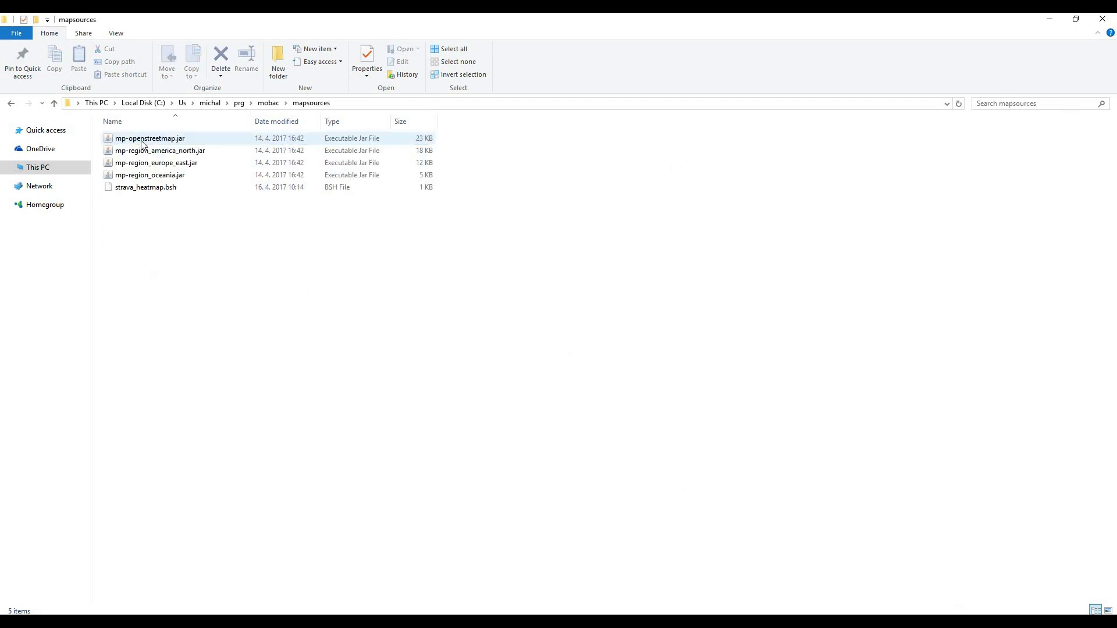
{"action": "left_click", "coordinate": [153, 190]}
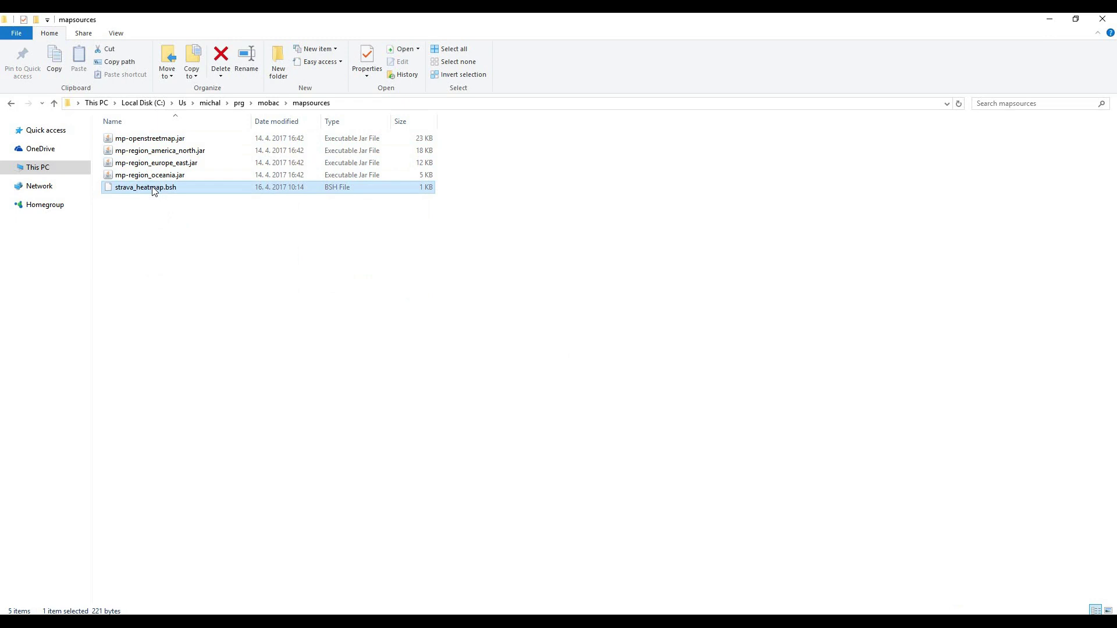
{"action": "right_click", "coordinate": [153, 190]}
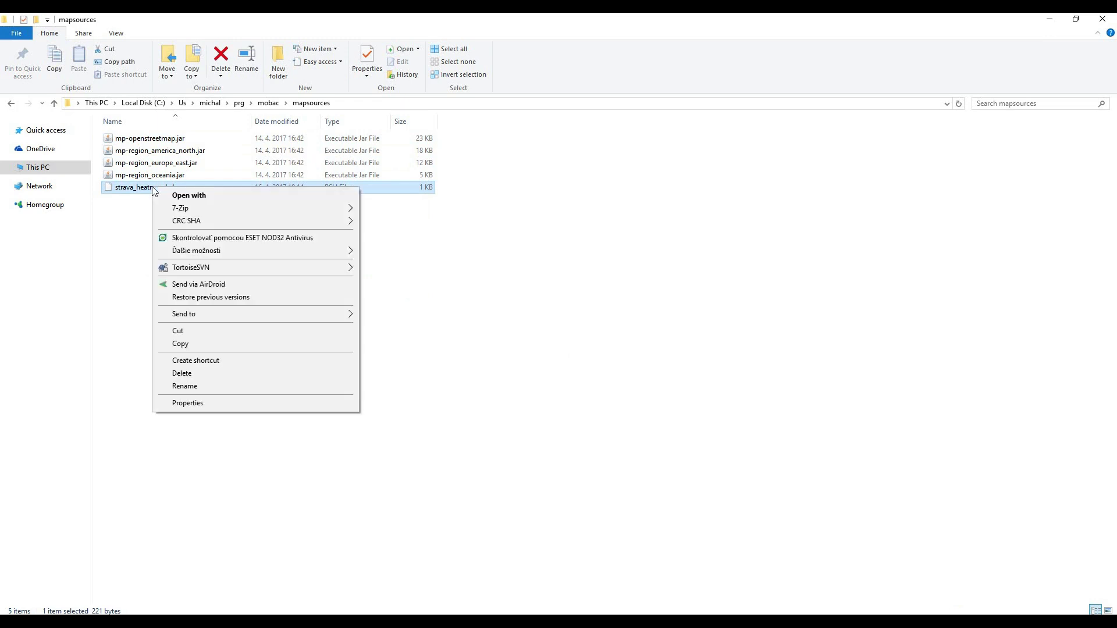
{"action": "left_click", "coordinate": [175, 196]}
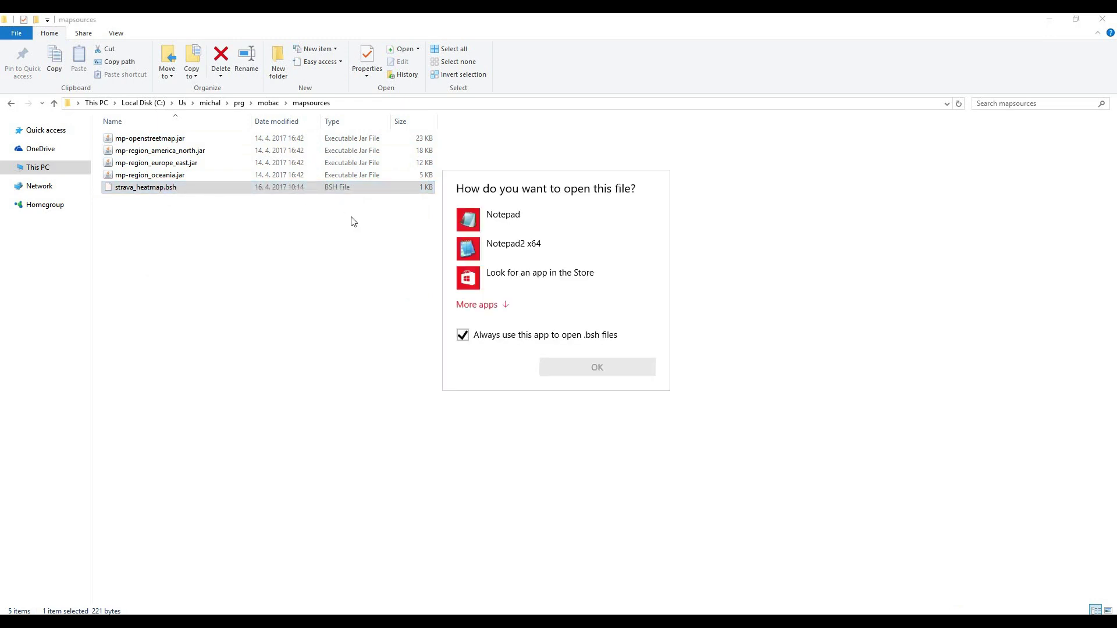
{"action": "left_click", "coordinate": [443, 217]}
{"action": "left_click", "coordinate": [580, 368]}
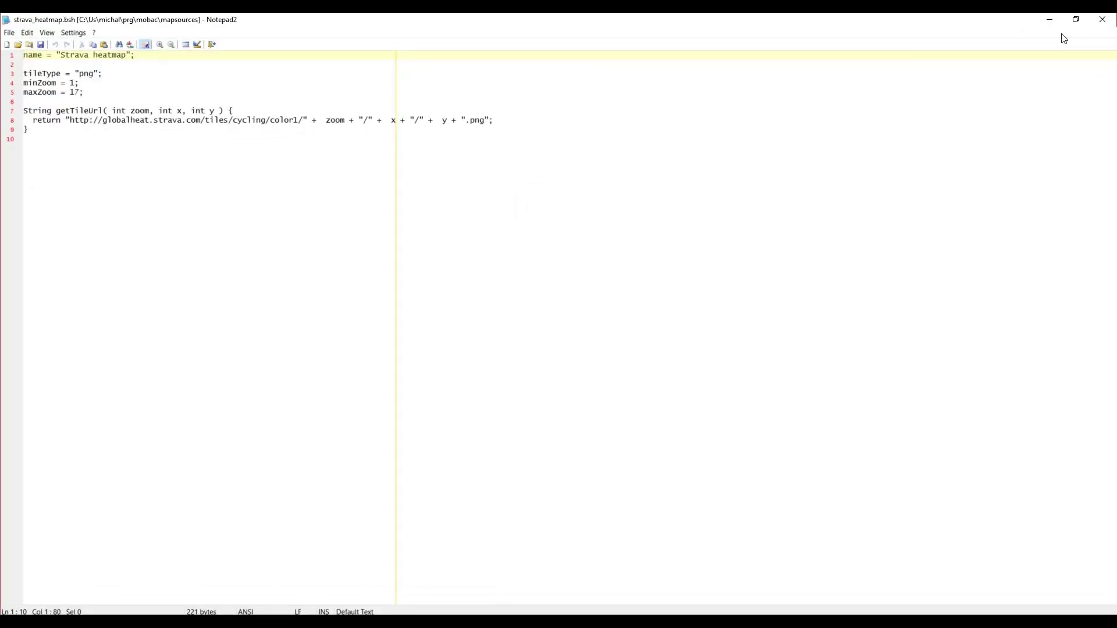
{"action": "left_click", "coordinate": [1103, 19]}
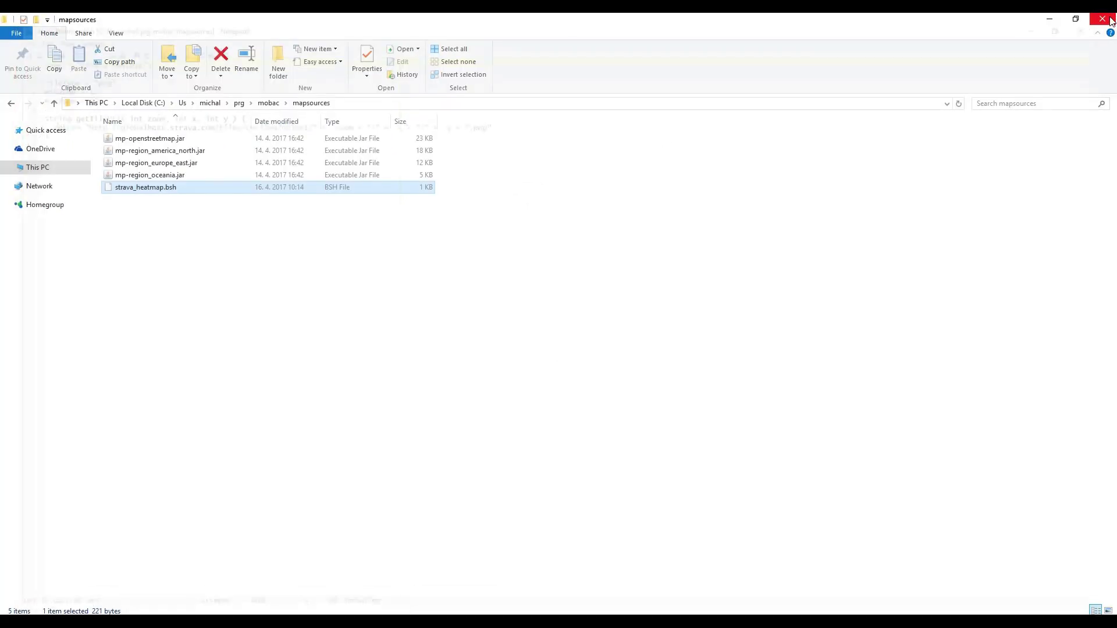
{"action": "left_click", "coordinate": [268, 103]}
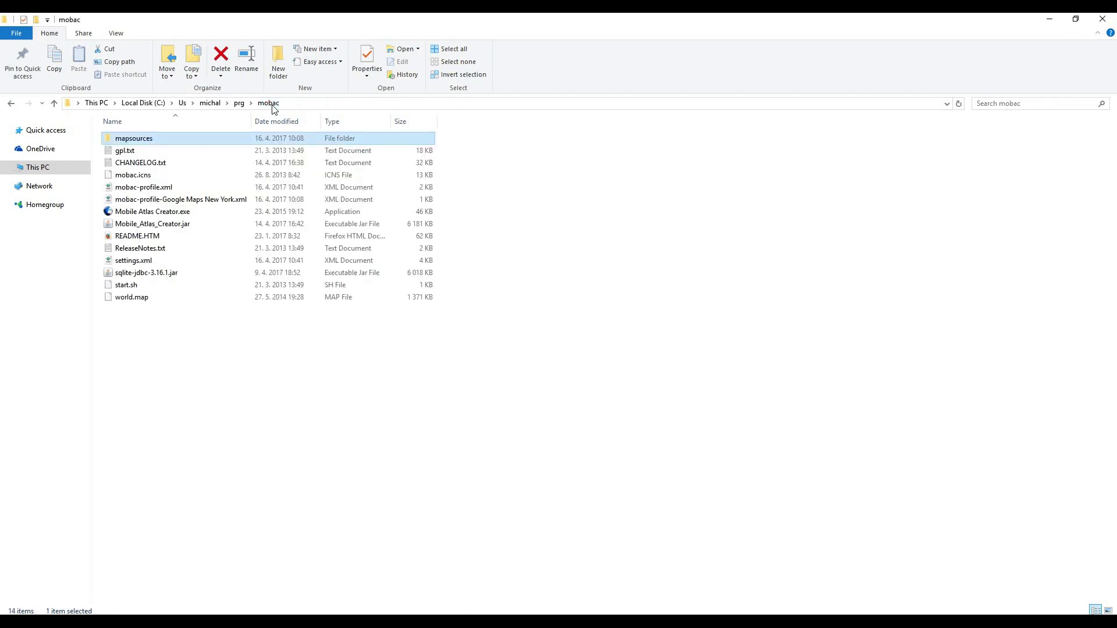
Start Mobile Atlas Creator.exe from the mobac folder
{"action": "double_click", "coordinate": [184, 213]}
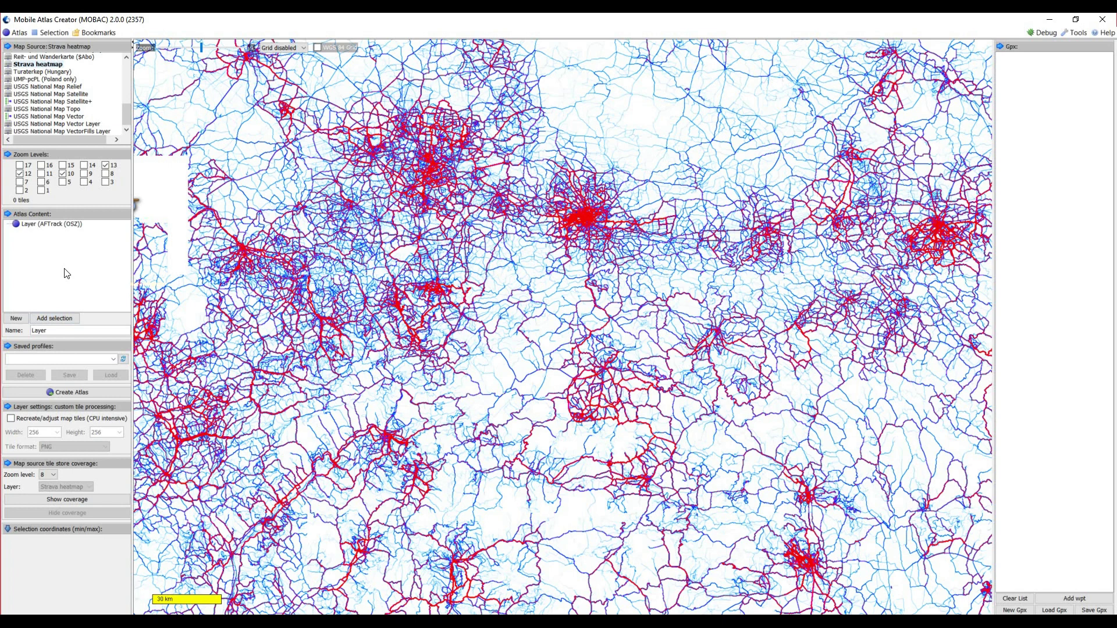
Create a new atlas named 'Strava offline heatmap' using the OSMAND tile storage format
{"action": "left_click", "coordinate": [19, 321]}
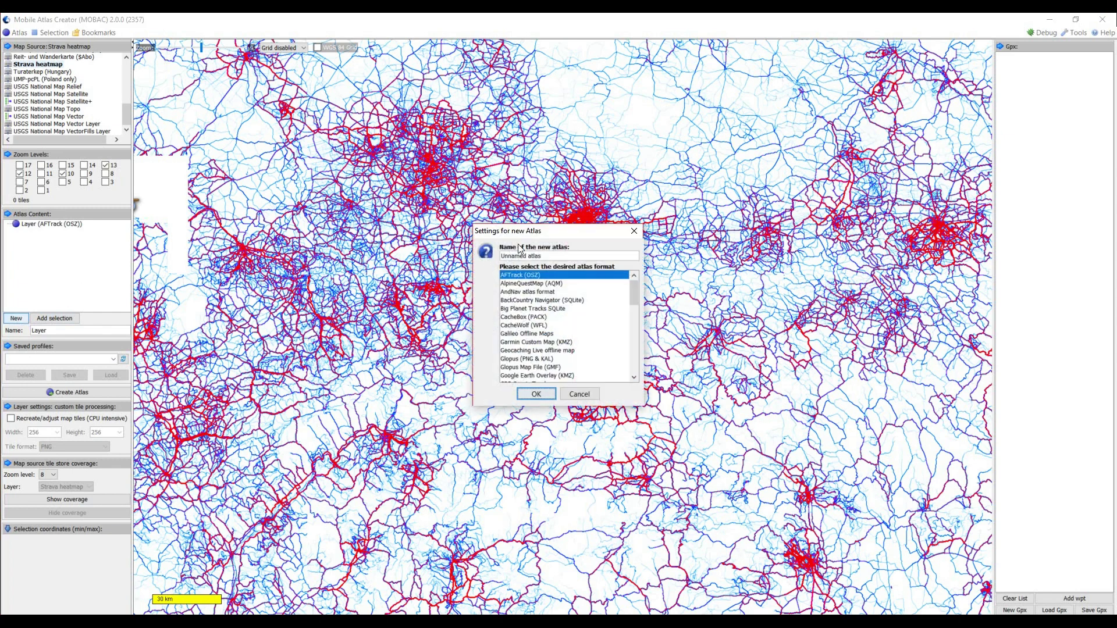
{"action": "left_click_drag", "start_coordinate": [546, 254], "coordinate": [495, 255]}
{"action": "type", "text": "S"}
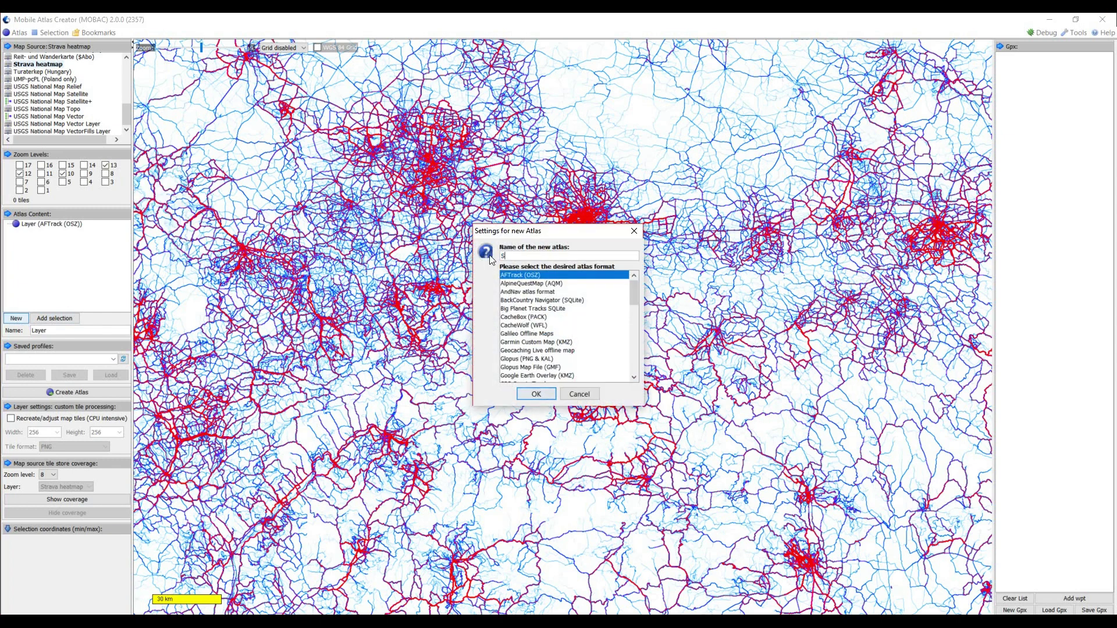
{"action": "type", "text": "trava offline "}
{"action": "type", "text": "heatmap"}
{"action": "left_click_drag", "start_coordinate": [631, 291], "coordinate": [647, 371]}
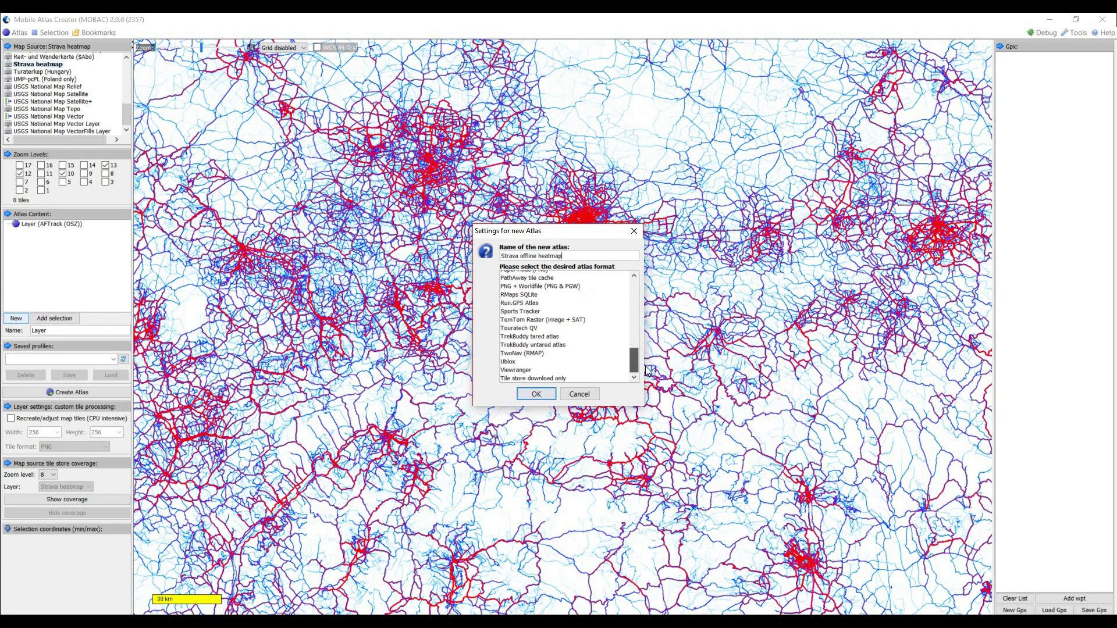
{"action": "left_click_drag", "start_coordinate": [642, 367], "coordinate": [634, 340]}
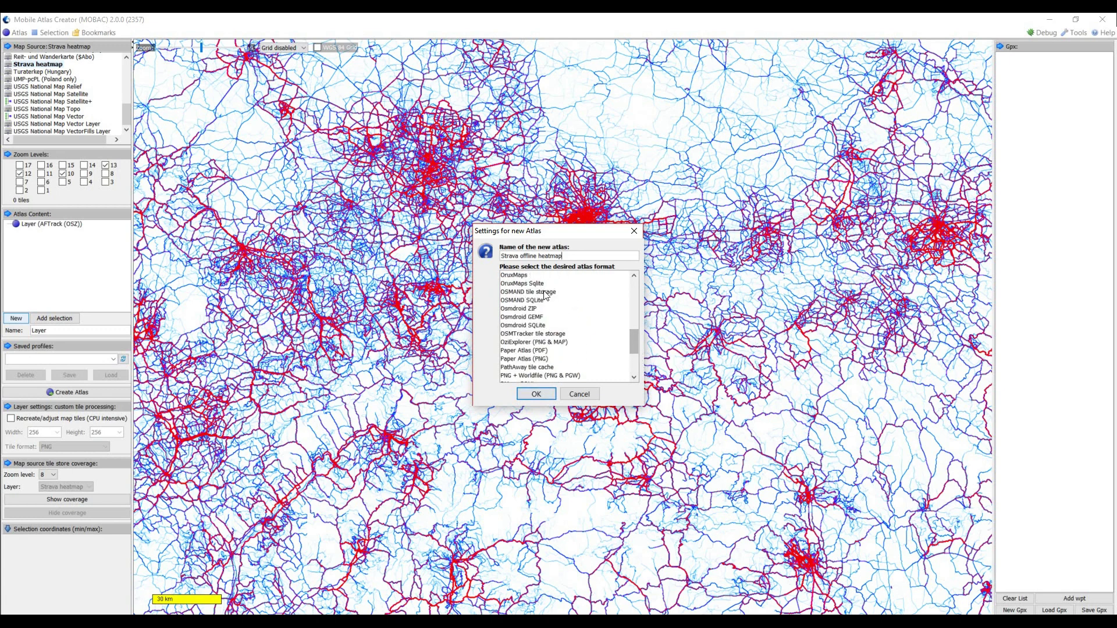
{"action": "left_click", "coordinate": [545, 294]}
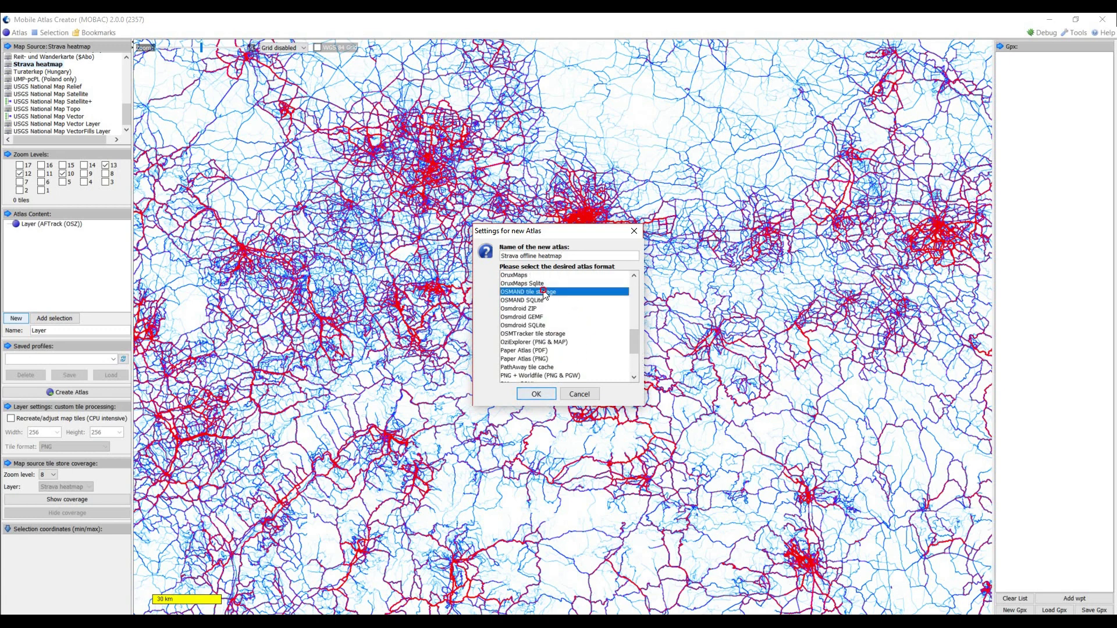
{"action": "left_click", "coordinate": [539, 395]}
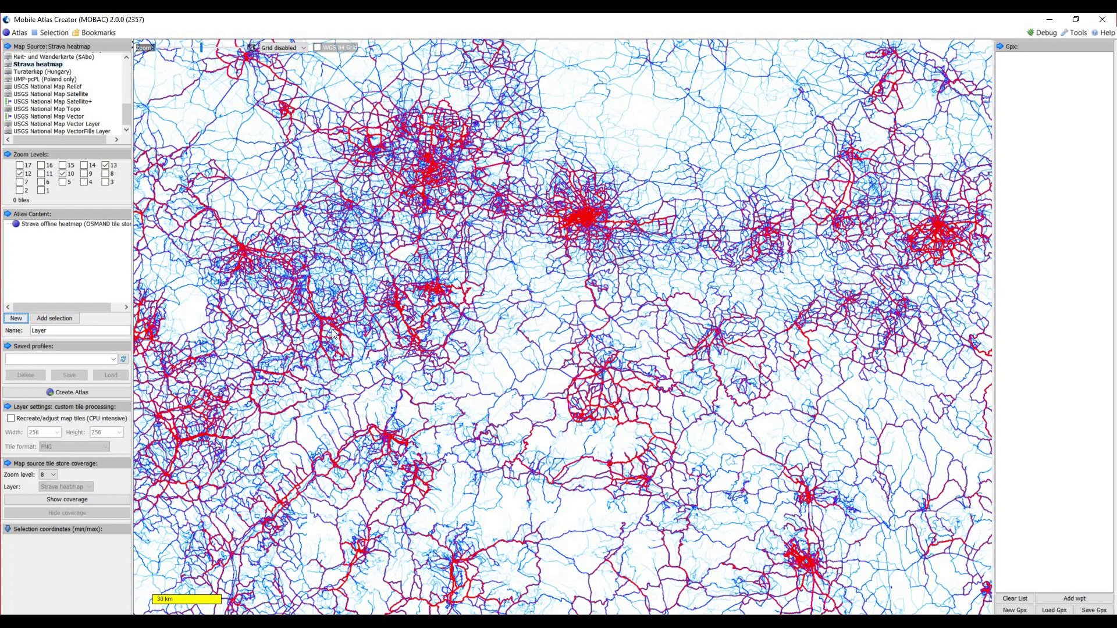
Switch the map source to OpenStreetMap 4UMaps.eu and use Polygon selection mode
{"action": "left_click", "coordinate": [125, 113]}
{"action": "left_click_drag", "start_coordinate": [125, 114], "coordinate": [126, 100]}
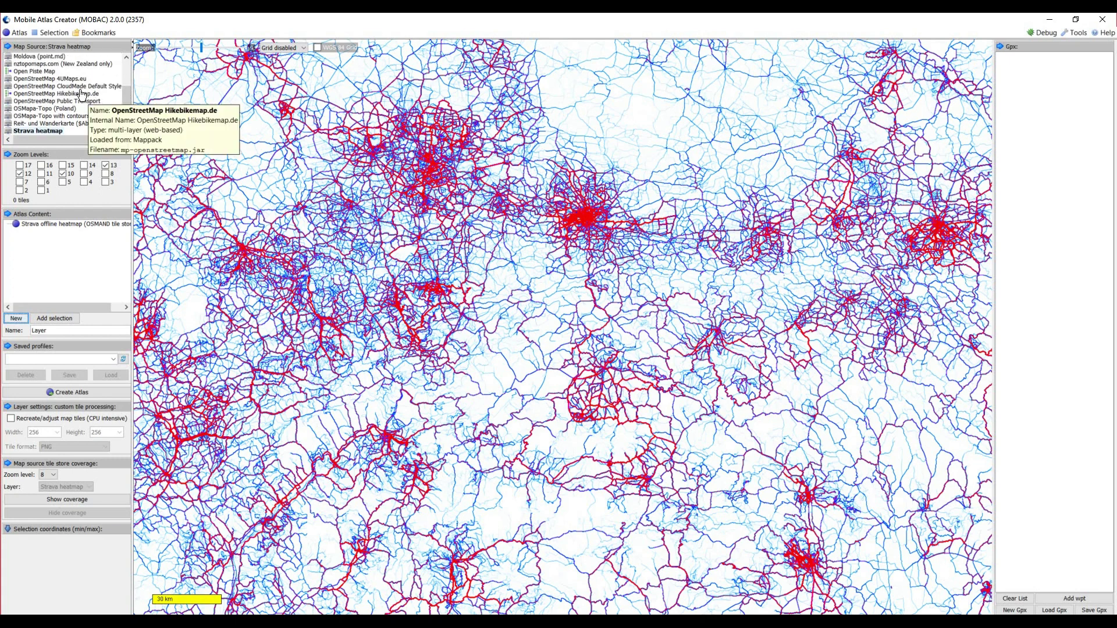
{"action": "left_click", "coordinate": [63, 79]}
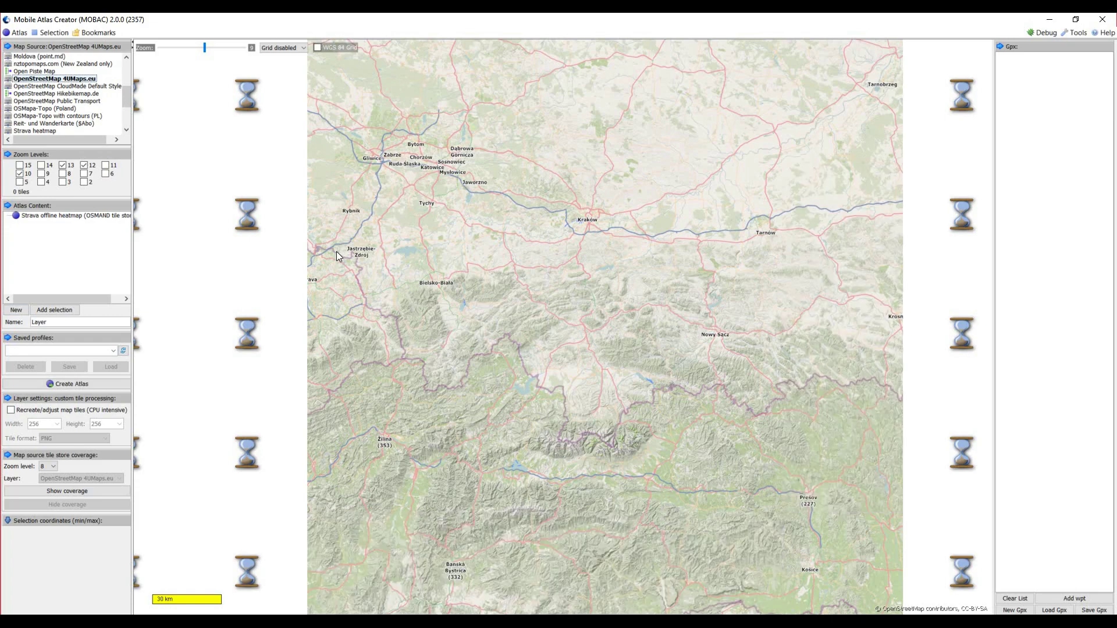
{"action": "left_click", "coordinate": [53, 33]}
{"action": "mouse_move", "coordinate": [70, 45]}
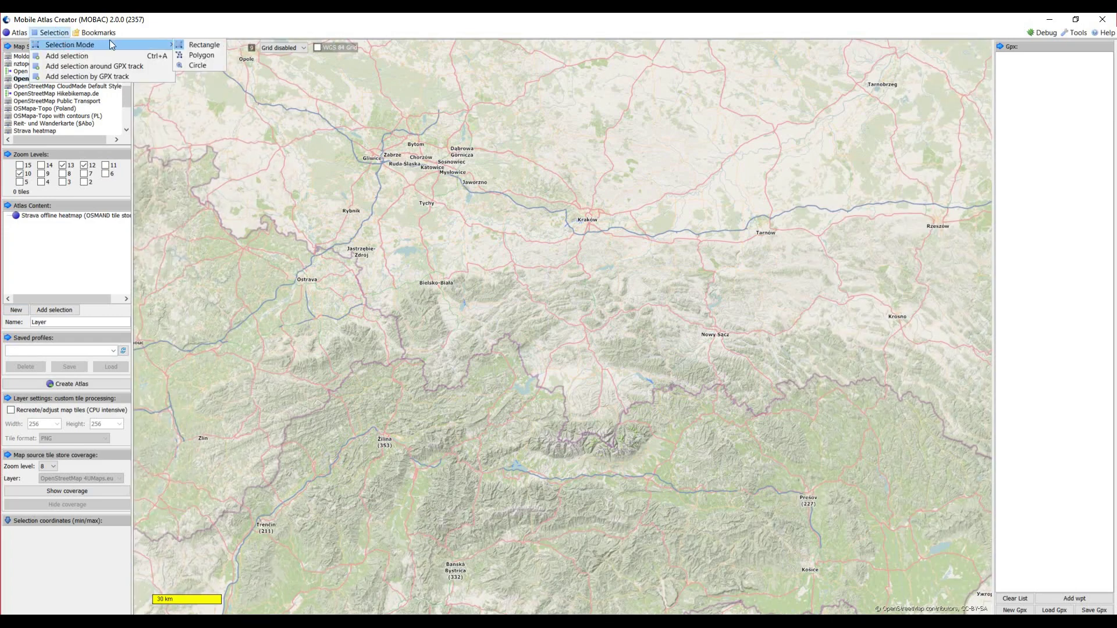
{"action": "left_click", "coordinate": [190, 54]}
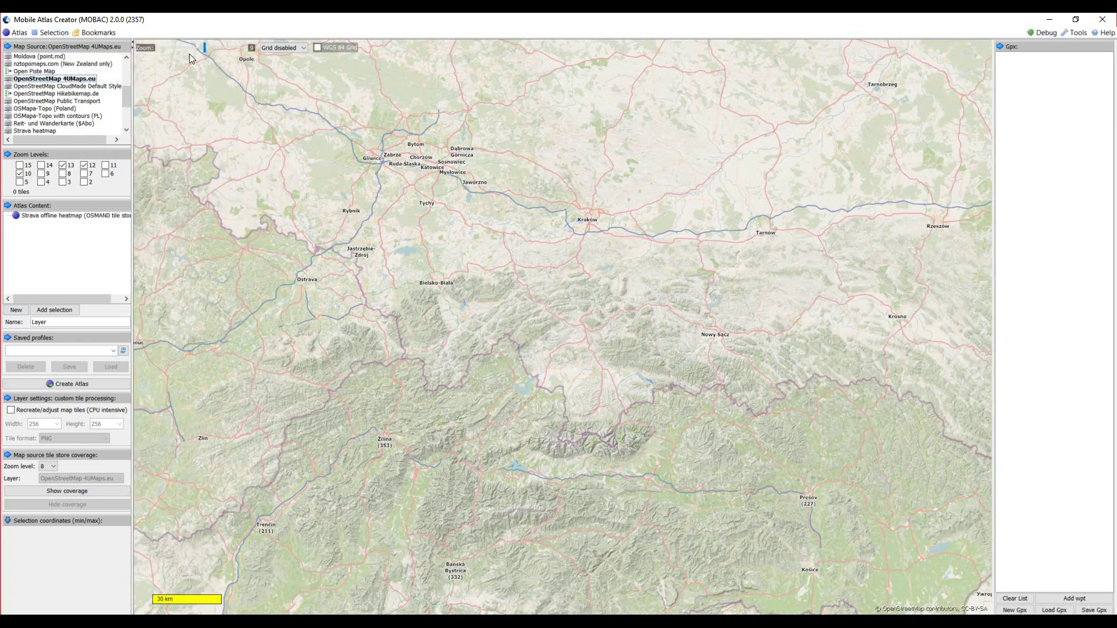
Draw a polygon spanning Jastrzębie-Zdrój, Nowy Sącz and Žilina on the map
{"action": "left_click", "coordinate": [738, 464]}
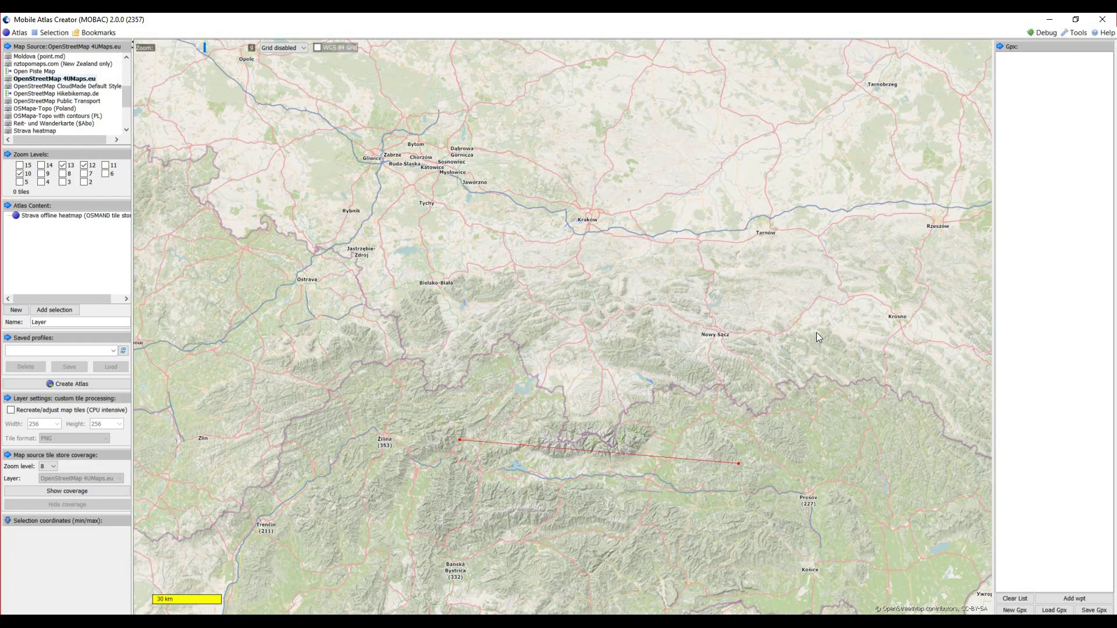
{"action": "left_click", "coordinate": [761, 307]}
{"action": "left_click", "coordinate": [505, 217]}
{"action": "left_click", "coordinate": [351, 242]}
{"action": "left_click", "coordinate": [411, 379]}
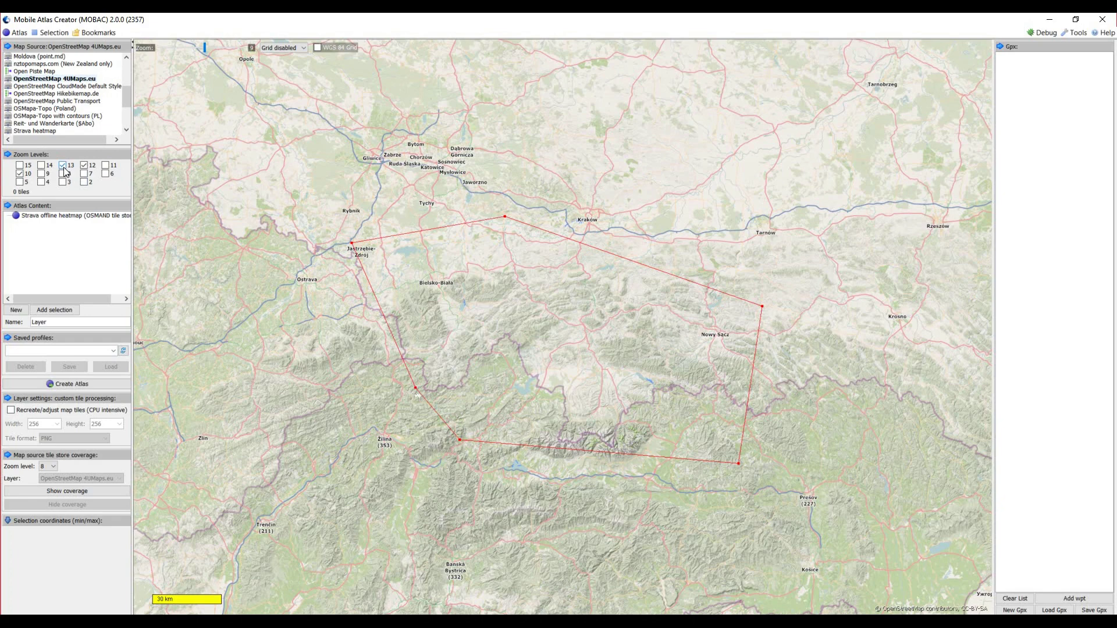
Keep zoom level 10 checked, reselect the Strava heatmap source and zoom in one level
{"action": "left_click", "coordinate": [20, 174]}
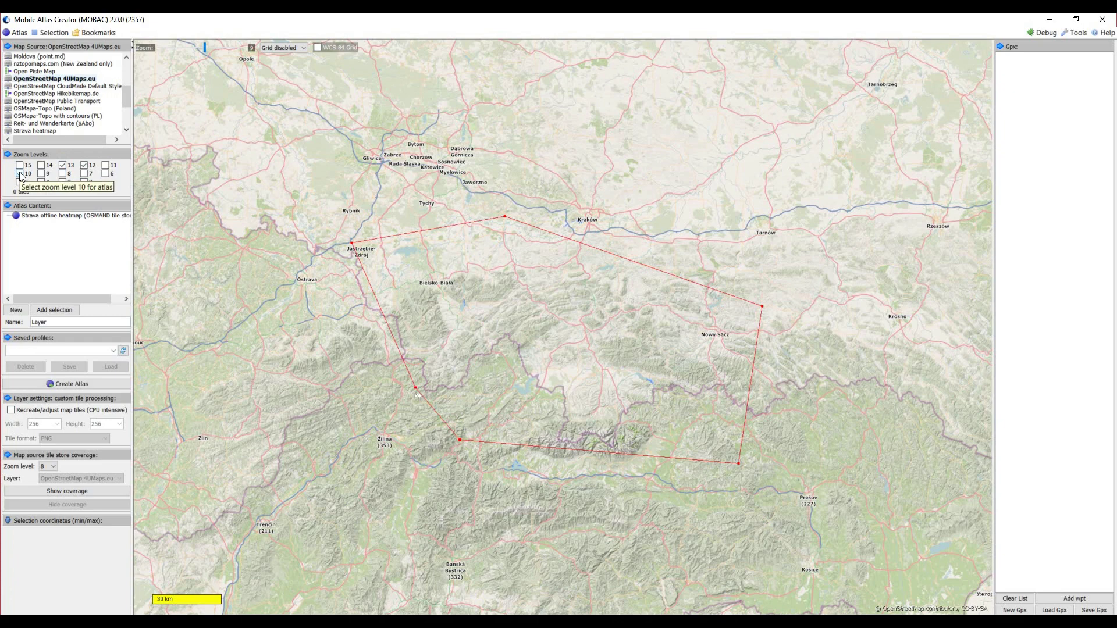
{"action": "left_click", "coordinate": [20, 175]}
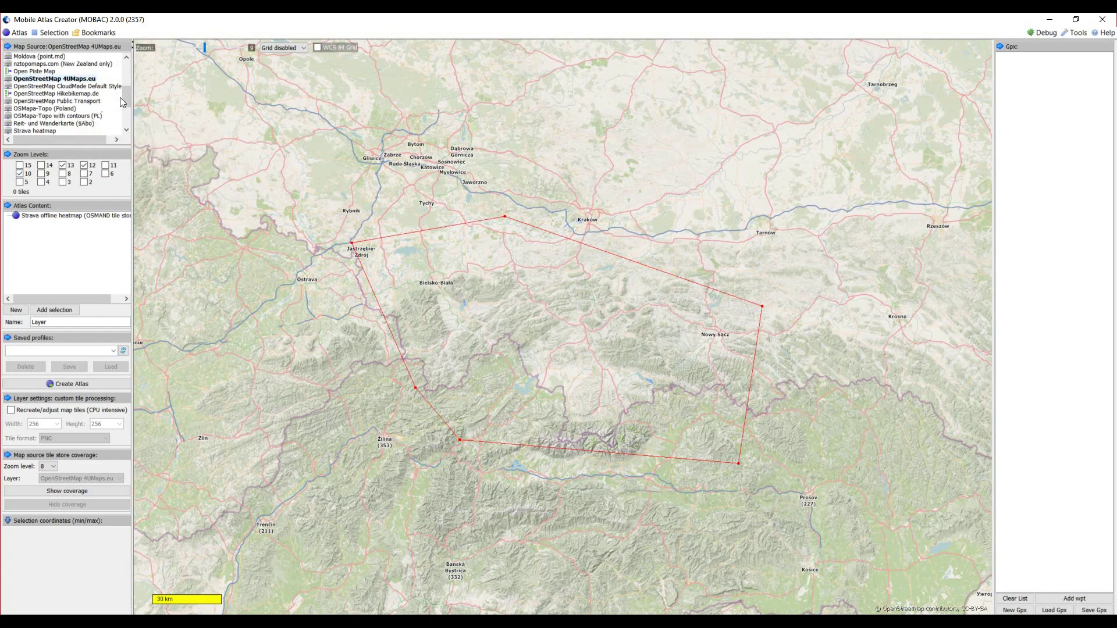
{"action": "left_click_drag", "start_coordinate": [126, 103], "coordinate": [126, 103]}
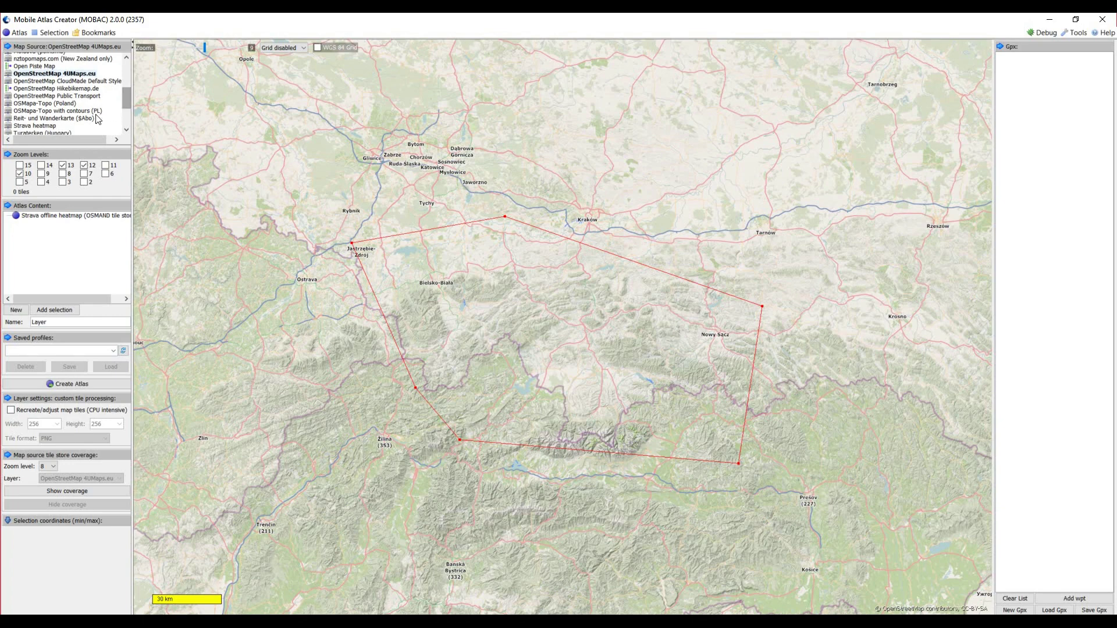
{"action": "left_click", "coordinate": [56, 129]}
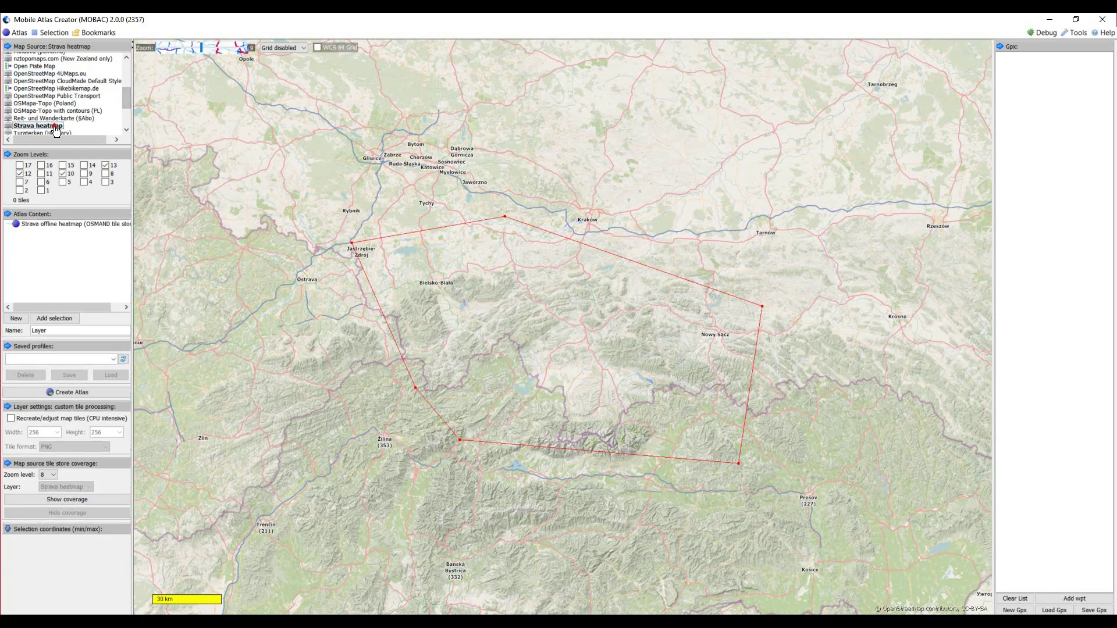
{"action": "left_click", "coordinate": [207, 49]}
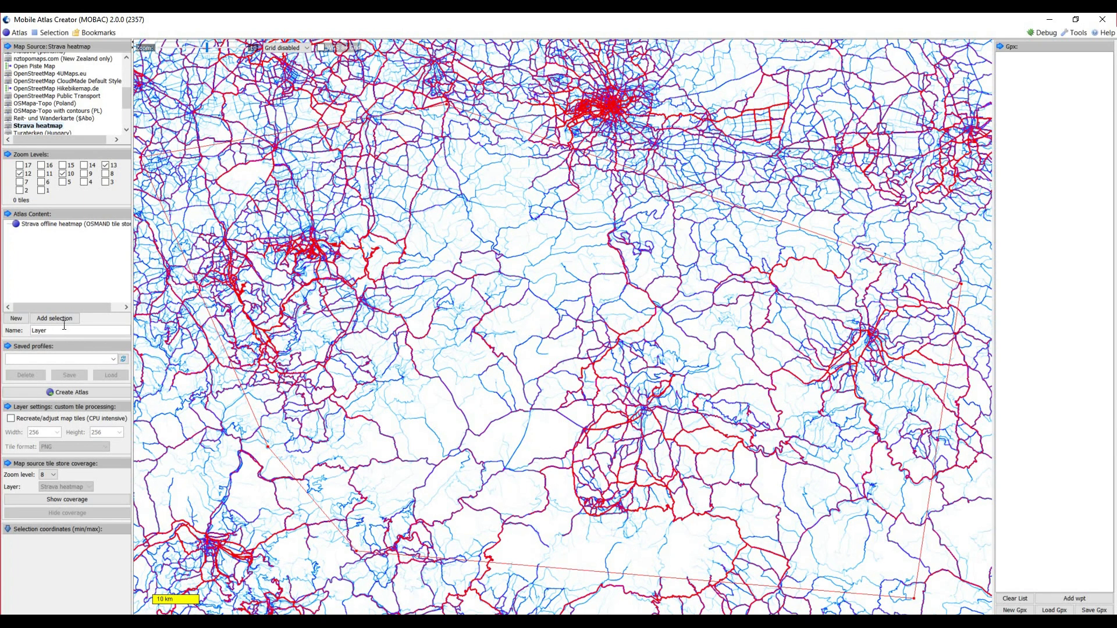
Add the polygon as layer 'poland' with zooms 10, 12, 13 and create the atlas
{"action": "left_click_drag", "start_coordinate": [57, 330], "coordinate": [22, 330]}
{"action": "type", "text": "poland"}
{"action": "left_click", "coordinate": [49, 320]}
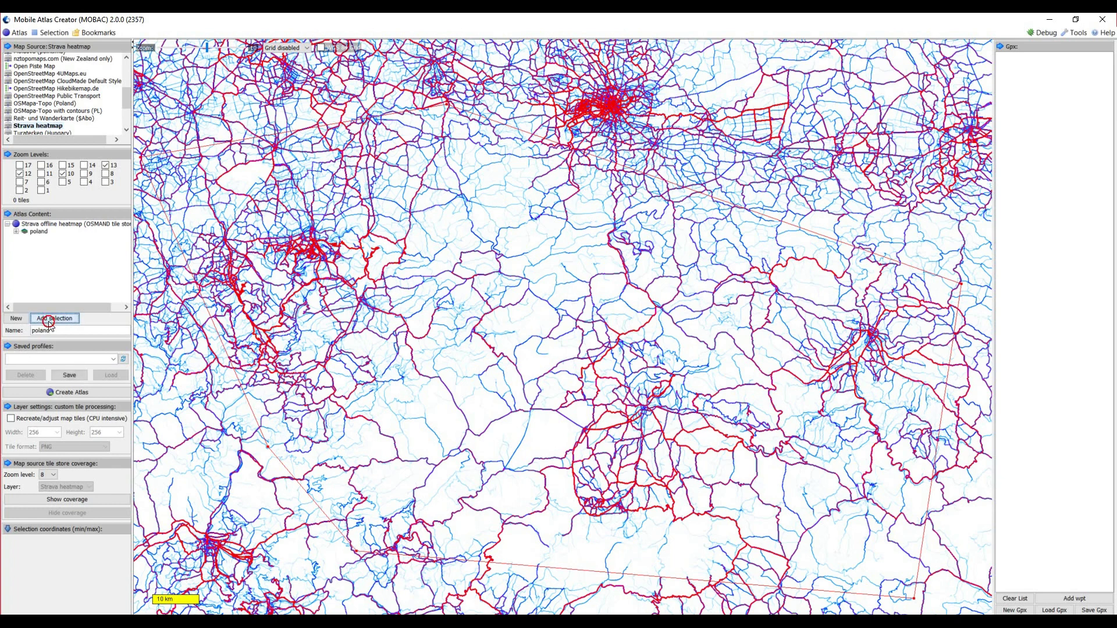
{"action": "left_click", "coordinate": [15, 232]}
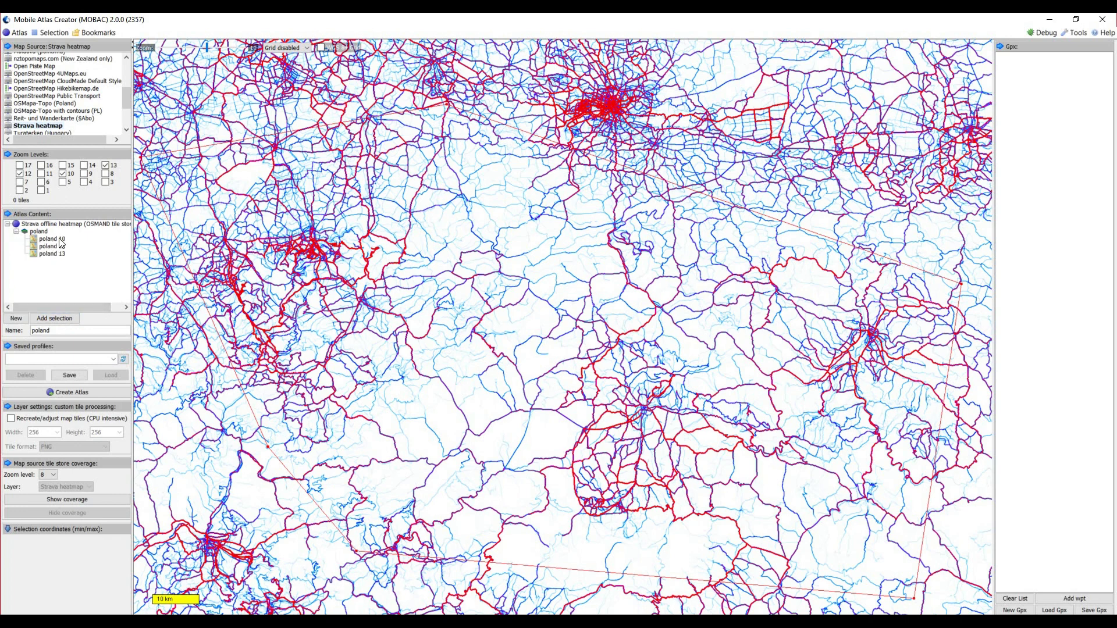
{"action": "left_click", "coordinate": [86, 392]}
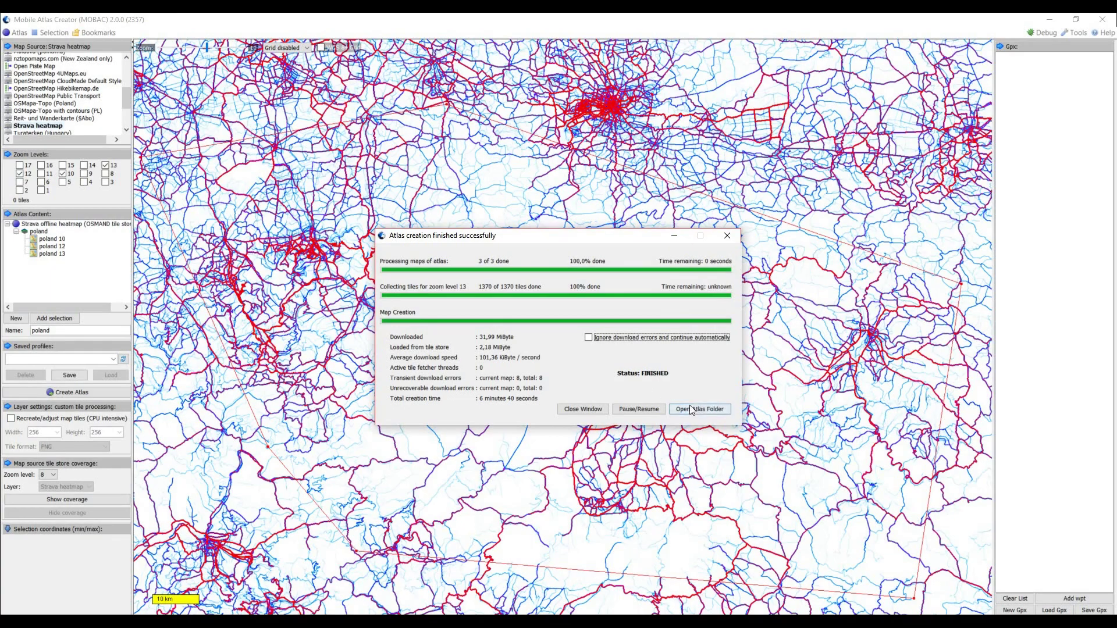
Open the atlas folder and view tile 12/2261/1392.png.tile in Paint
{"action": "left_click", "coordinate": [699, 410]}
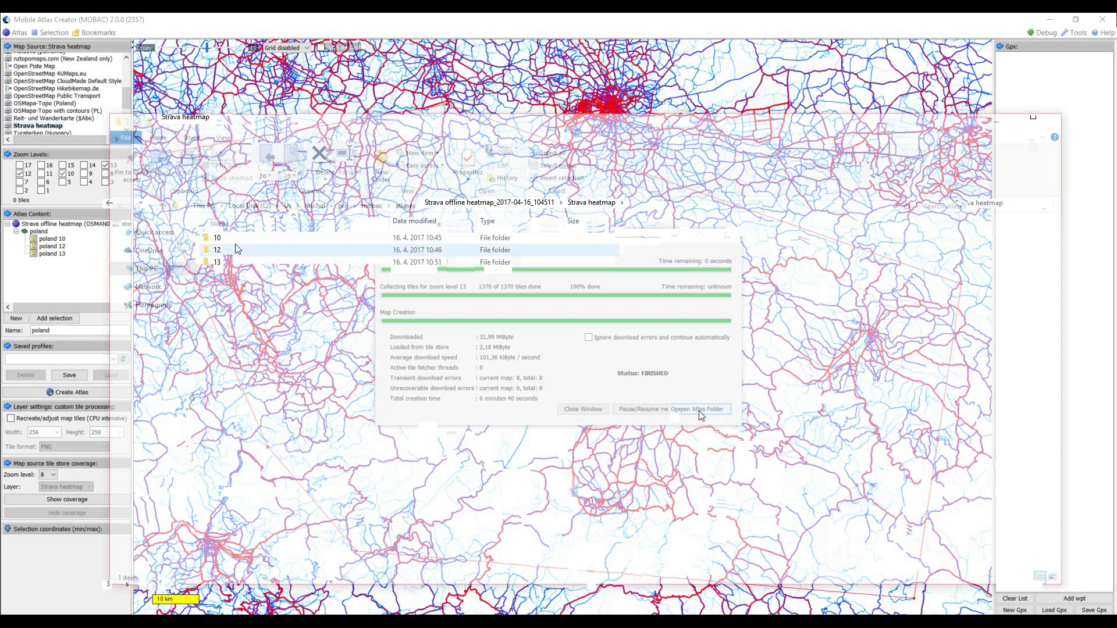
{"action": "double_click", "coordinate": [229, 250]}
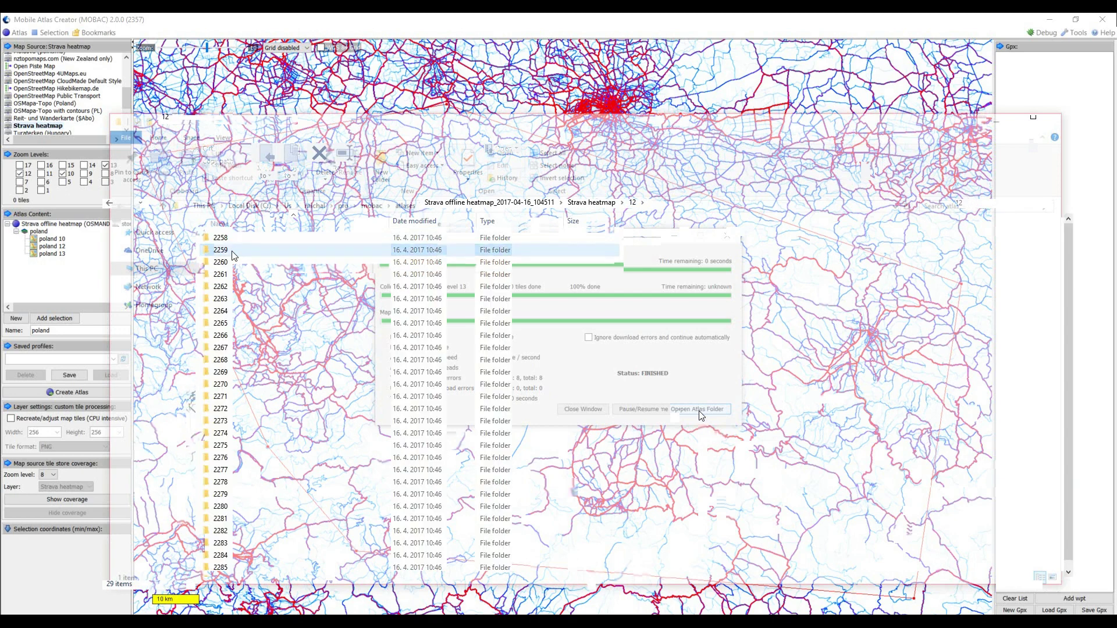
{"action": "double_click", "coordinate": [226, 274]}
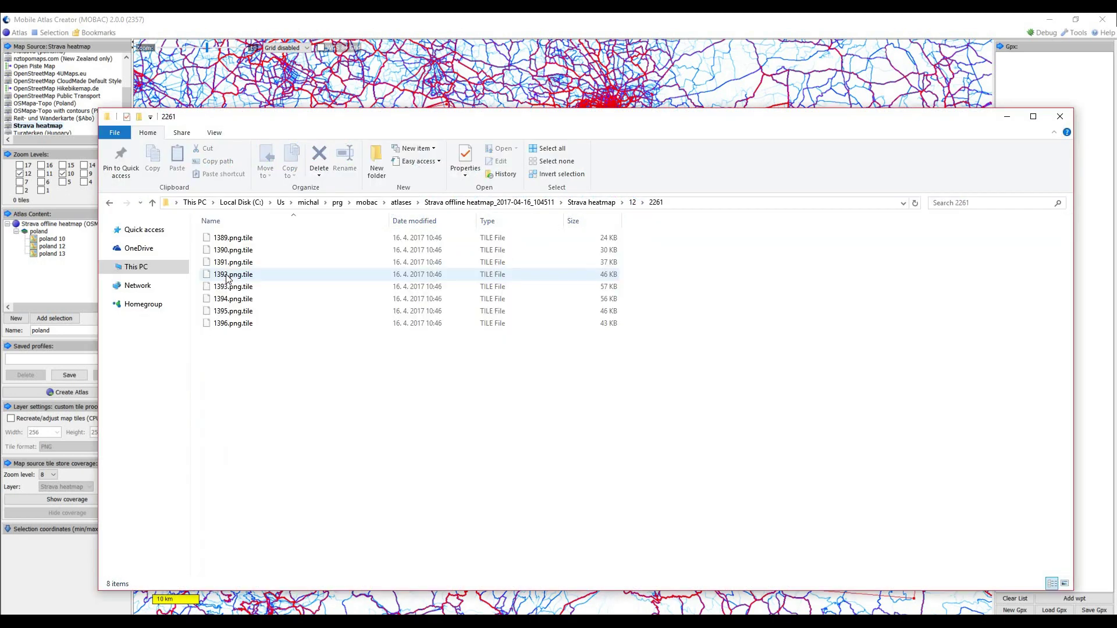
{"action": "right_click", "coordinate": [227, 277]}
{"action": "left_click", "coordinate": [263, 284]}
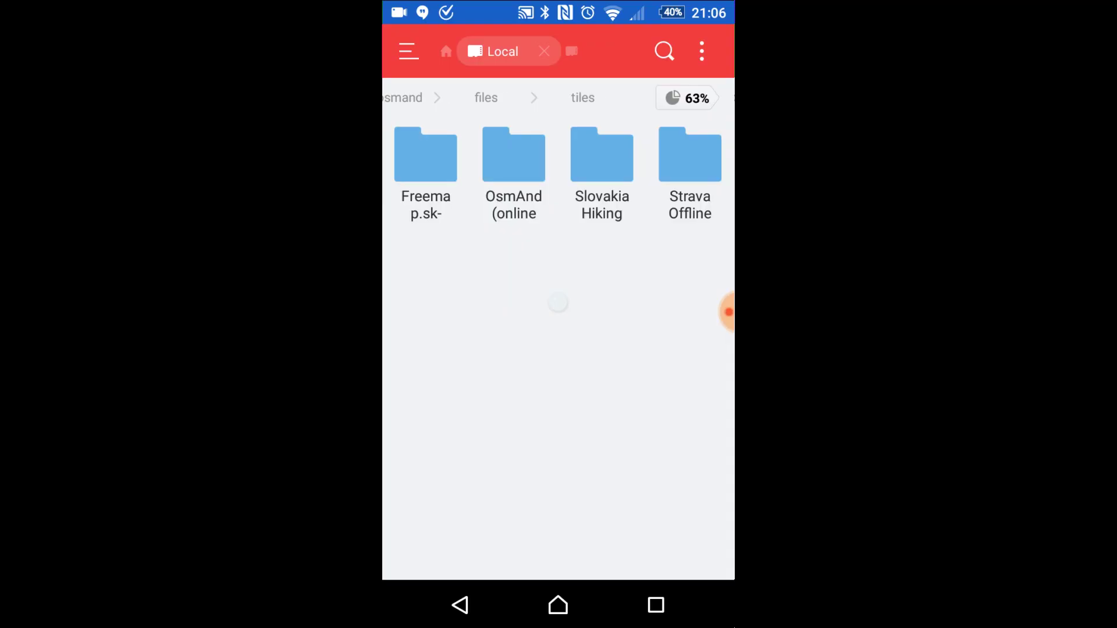
Browse the Strava Offline tiles folder down to zoom 10 folder 557
{"action": "left_click", "coordinate": [699, 174]}
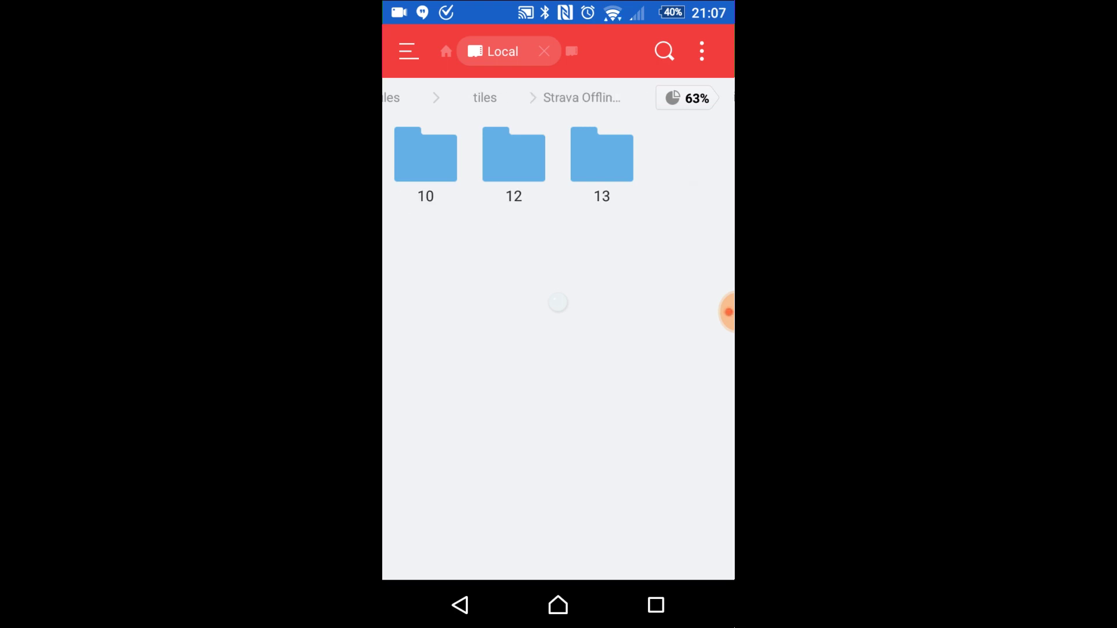
{"action": "left_click", "coordinate": [426, 157]}
{"action": "left_click", "coordinate": [433, 164]}
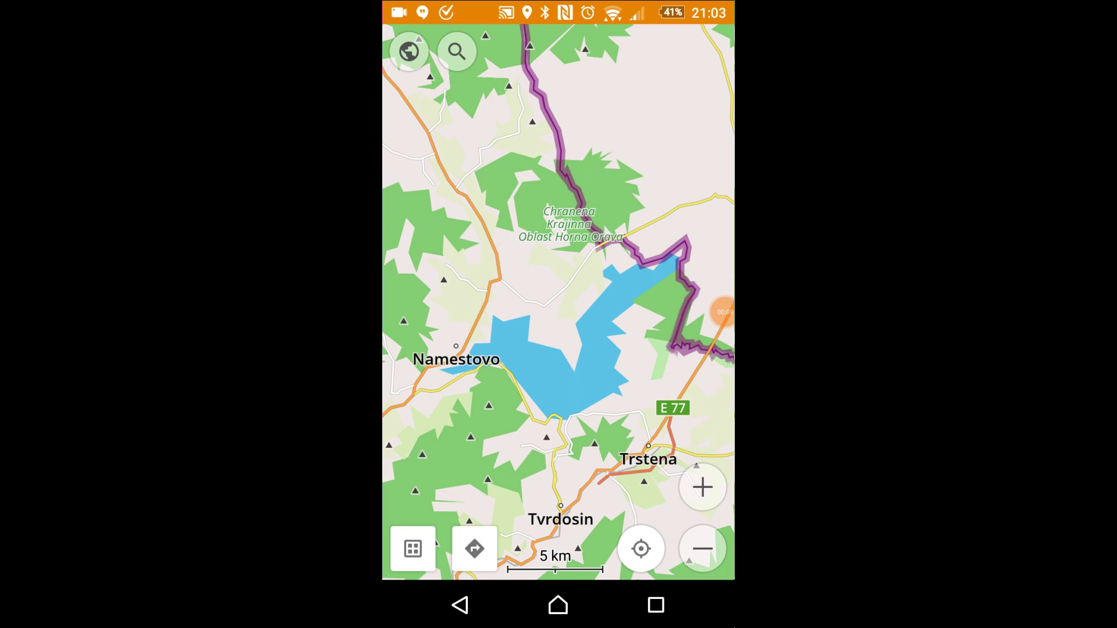
Pan the map around Námestovo and open OsmAnd's Configure map layer list
{"action": "left_click_drag", "start_coordinate": [601, 241], "coordinate": [656, 392]}
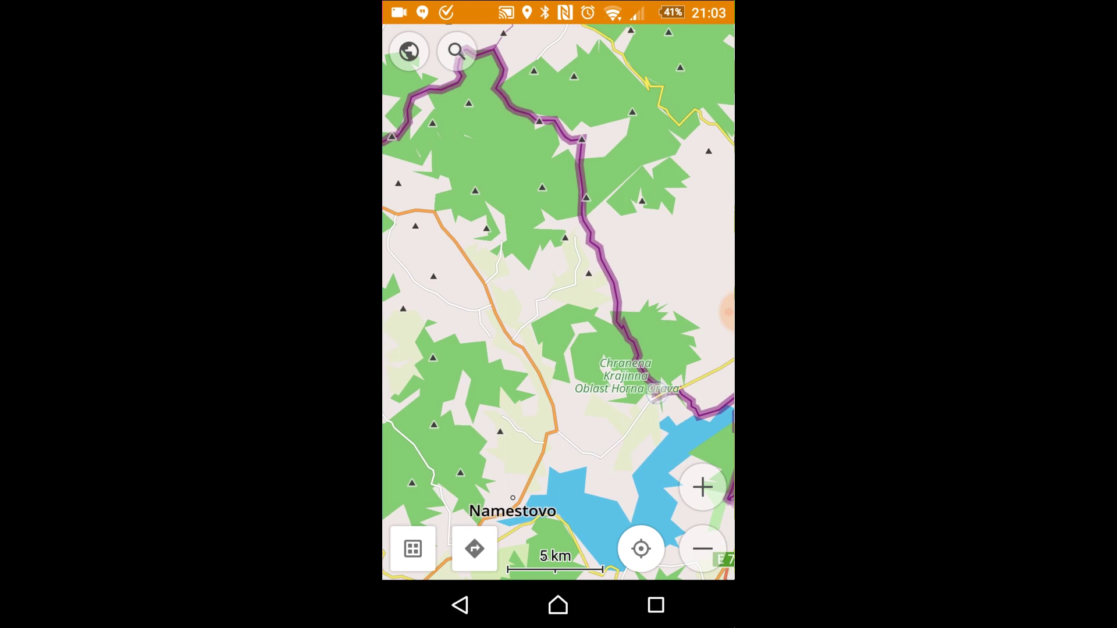
{"action": "mouse_move", "coordinate": [527, 431]}
{"action": "left_mouse_down"}
{"action": "mouse_move", "coordinate": [633, 374]}
{"action": "mouse_move", "coordinate": [514, 477]}
{"action": "left_mouse_up"}
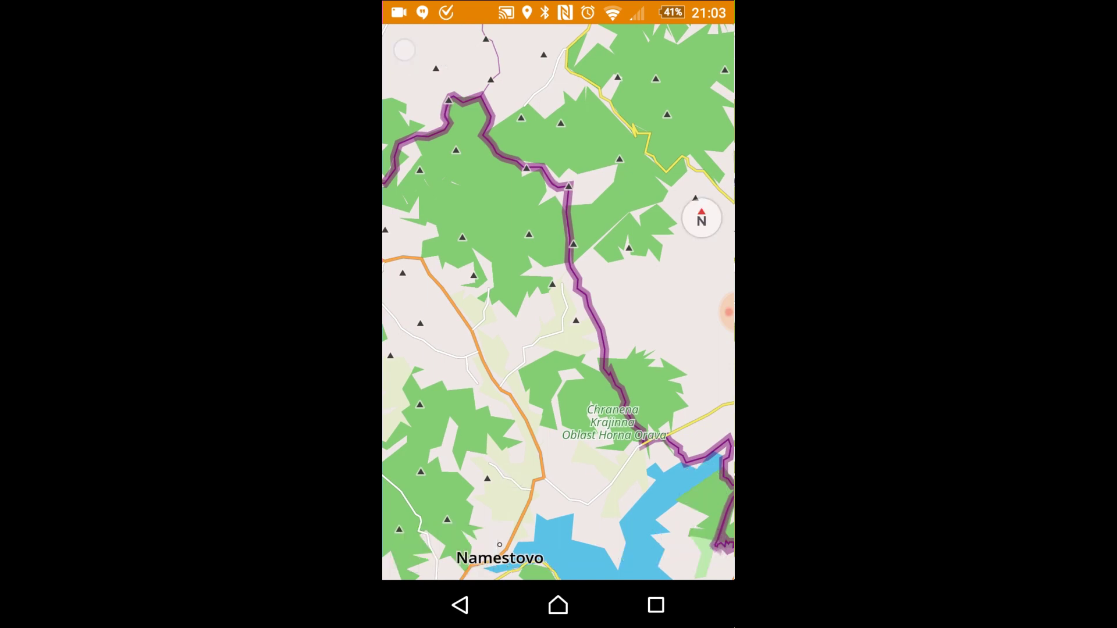
{"action": "left_click", "coordinate": [408, 50]}
{"action": "left_click_drag", "start_coordinate": [588, 524], "coordinate": [651, 149]}
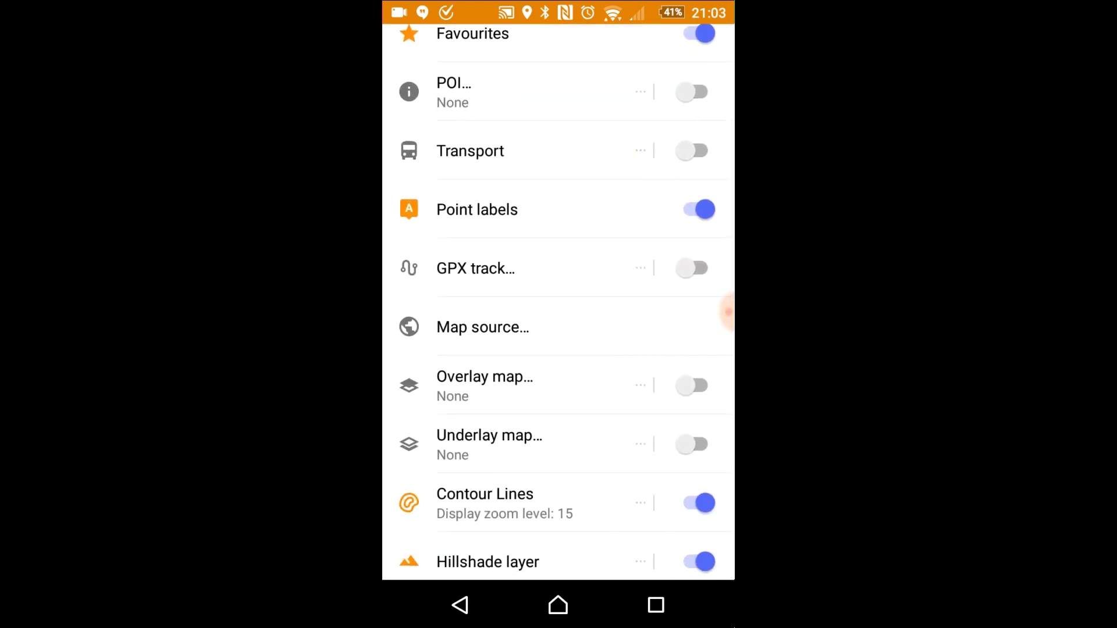
Choose Slovakia Hiking Offline as the map source, close Configure map, and pan east
{"action": "left_click", "coordinate": [532, 328]}
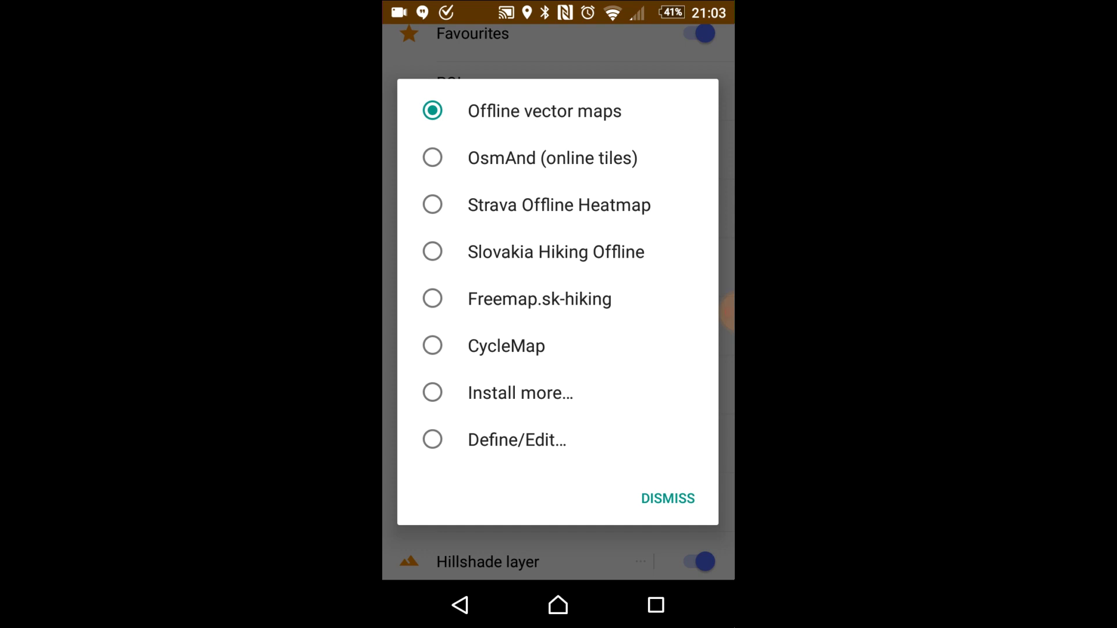
{"action": "left_click", "coordinate": [600, 251]}
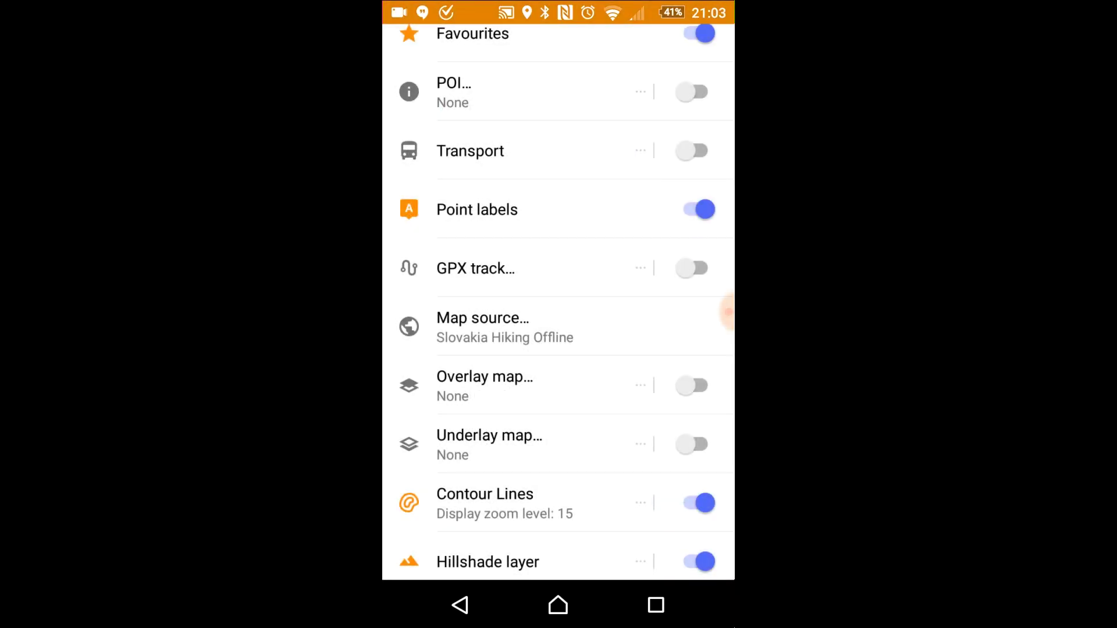
{"action": "scroll", "coordinate": [583, 204], "scroll_direction": "up", "scroll_amount": 5}
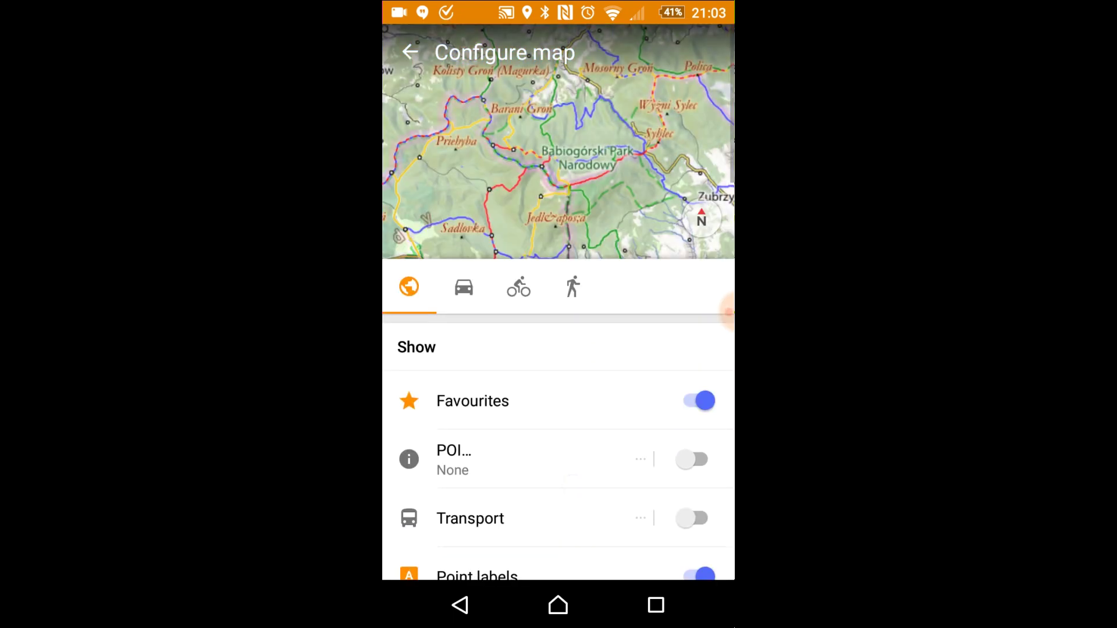
{"action": "left_click", "coordinate": [412, 50]}
{"action": "left_click_drag", "start_coordinate": [663, 305], "coordinate": [490, 306]}
Bring Oravská Polhora and Babia Góra into view and set Strava Offline Heatmap as the overlay map
{"action": "left_click_drag", "start_coordinate": [640, 410], "coordinate": [567, 292]}
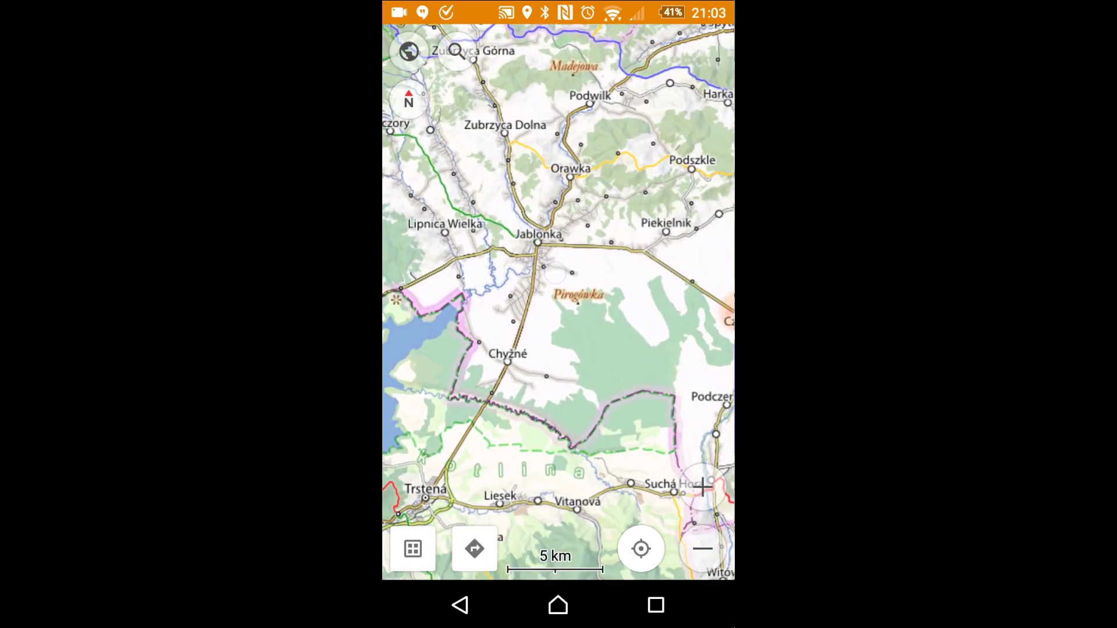
{"action": "left_click", "coordinate": [640, 549]}
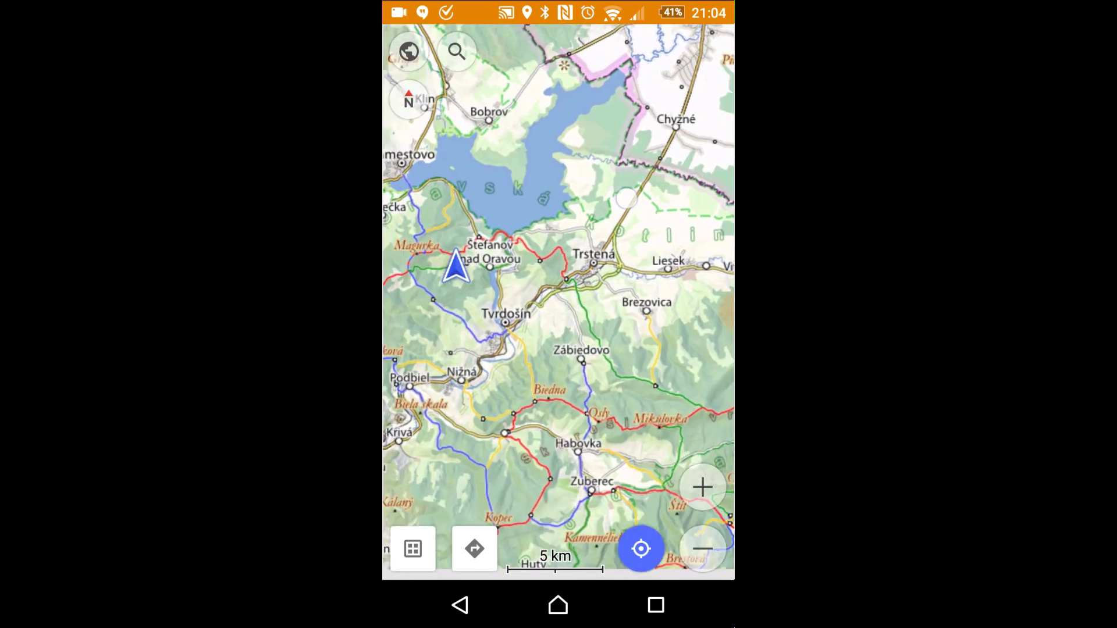
{"action": "left_click_drag", "start_coordinate": [624, 523], "coordinate": [614, 364]}
{"action": "left_click_drag", "start_coordinate": [506, 218], "coordinate": [567, 523]}
{"action": "left_click_drag", "start_coordinate": [559, 166], "coordinate": [660, 400]}
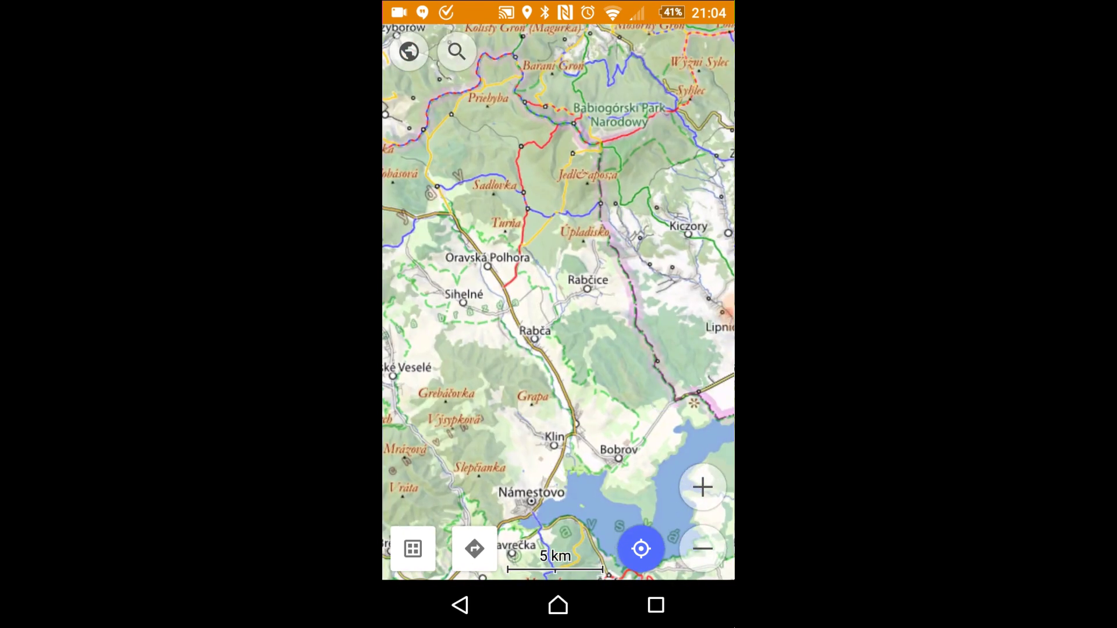
{"action": "left_click", "coordinate": [409, 52]}
{"action": "left_click_drag", "start_coordinate": [606, 400], "coordinate": [632, 104]}
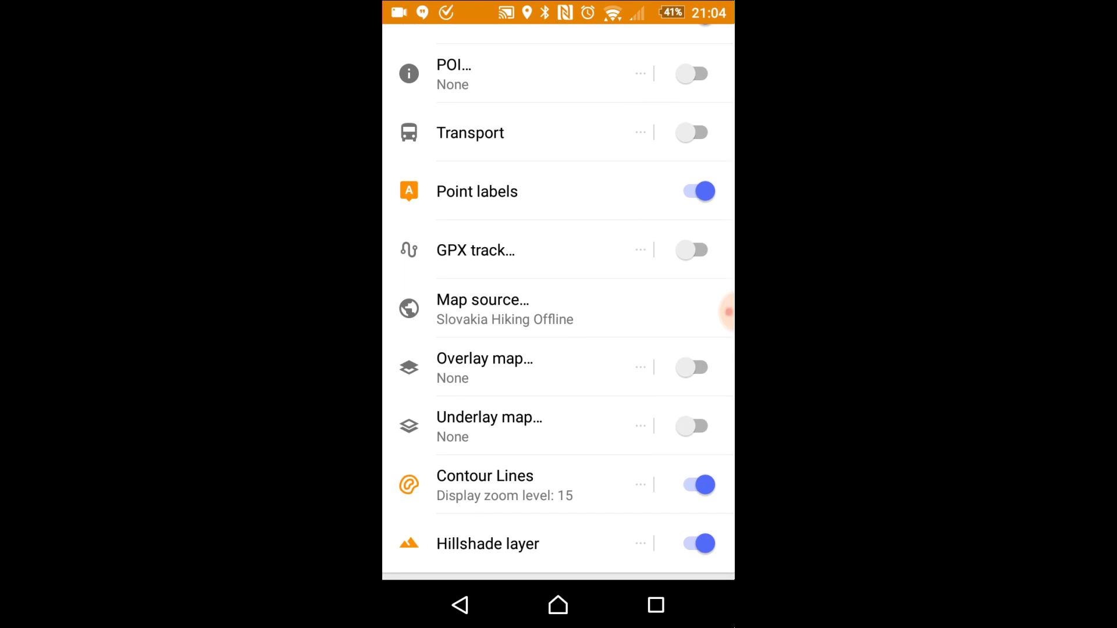
{"action": "left_click_drag", "start_coordinate": [631, 498], "coordinate": [642, 398]}
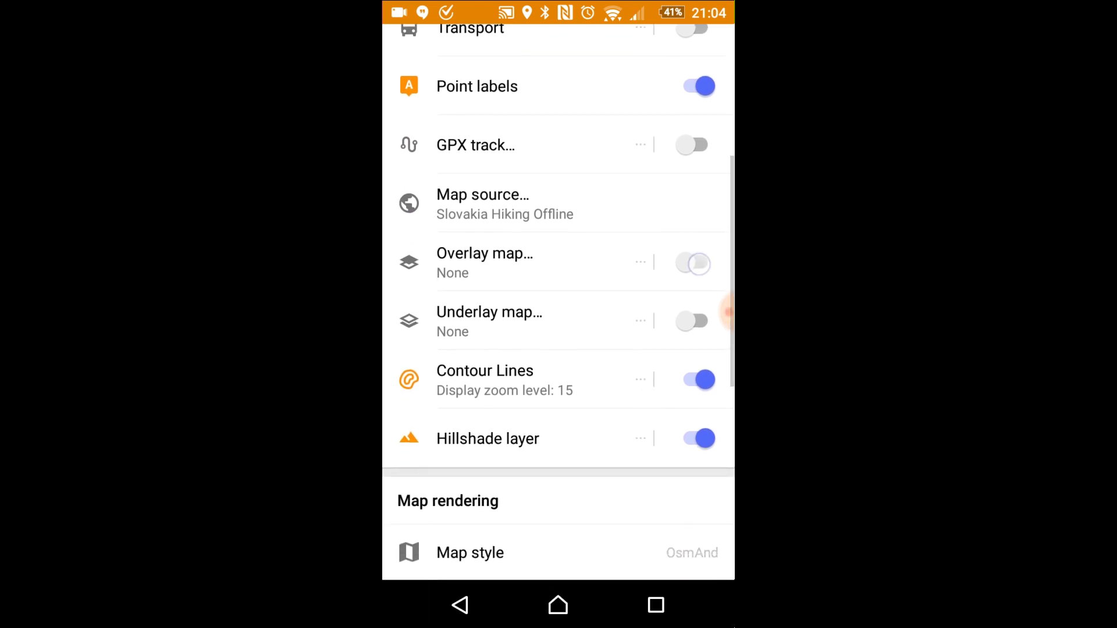
{"action": "left_click", "coordinate": [695, 263]}
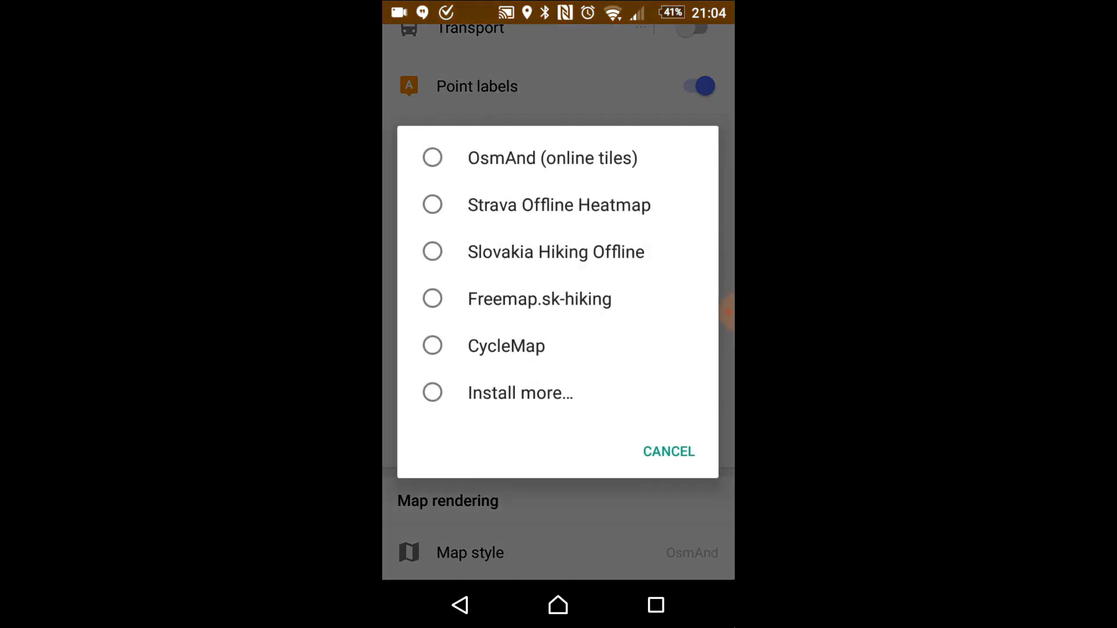
{"action": "left_click", "coordinate": [585, 201]}
{"action": "left_click", "coordinate": [729, 312]}
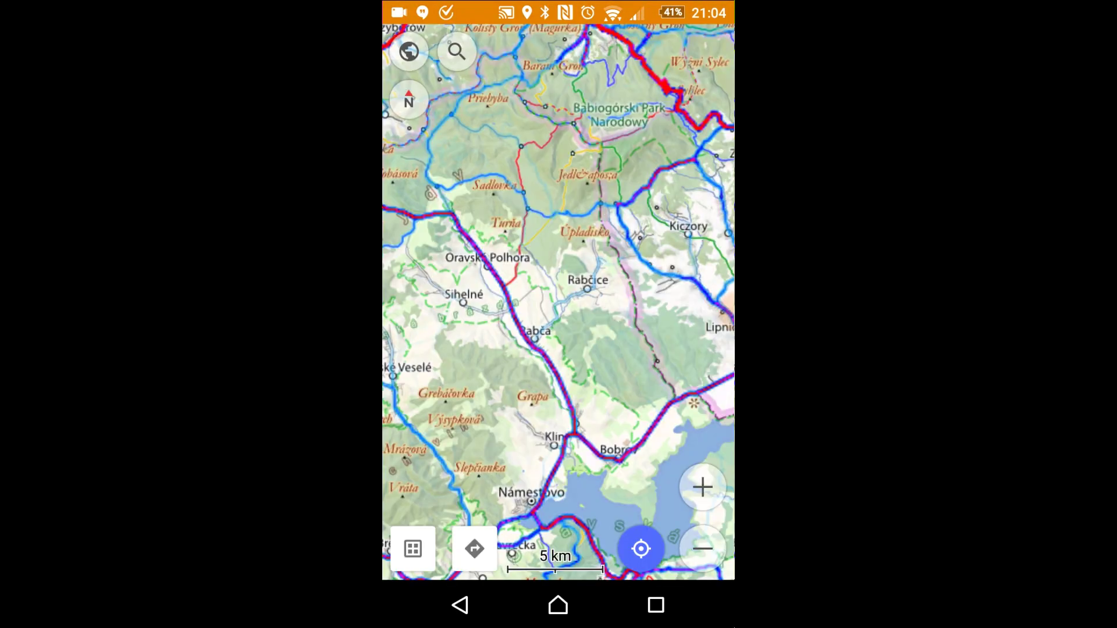
{"action": "left_click_drag", "start_coordinate": [611, 262], "coordinate": [453, 395]}
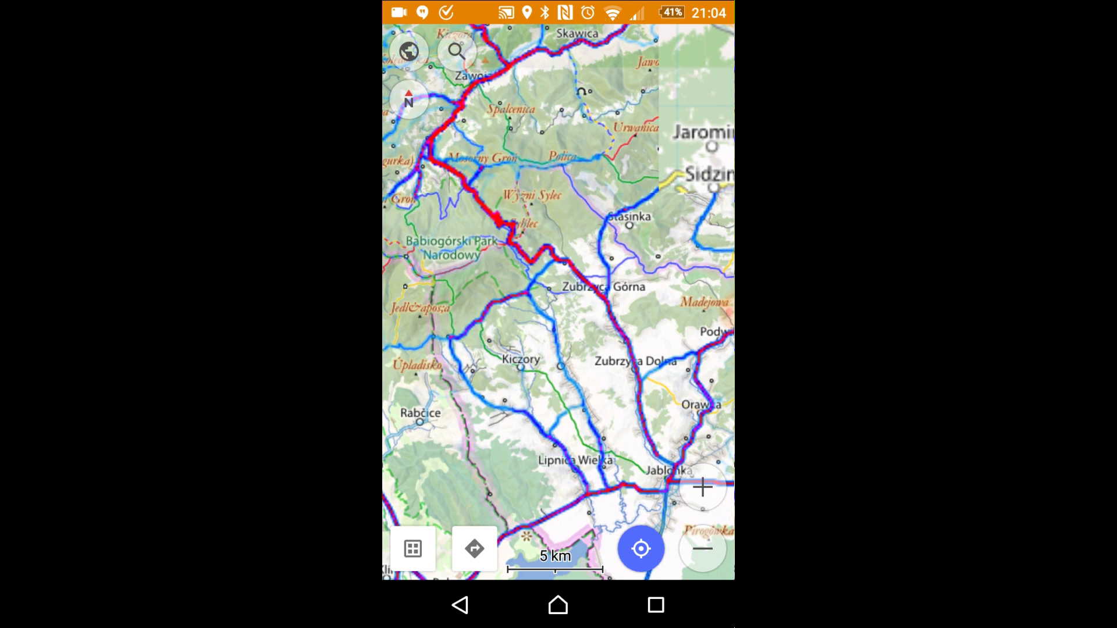
{"action": "left_click_drag", "start_coordinate": [643, 426], "coordinate": [554, 203]}
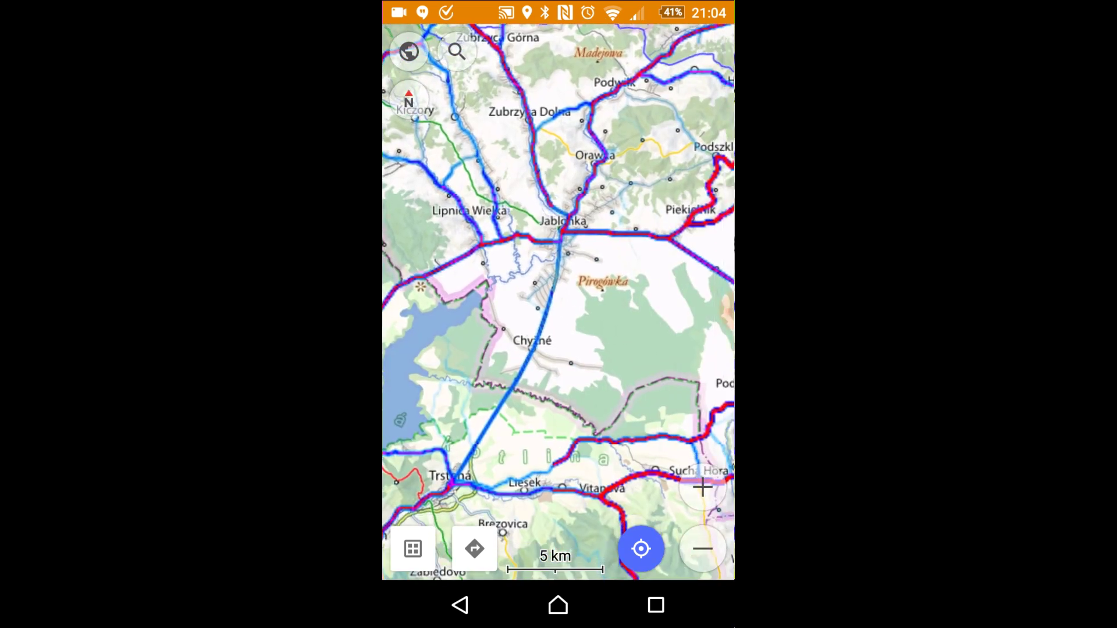
{"action": "left_click_drag", "start_coordinate": [624, 417], "coordinate": [587, 260]}
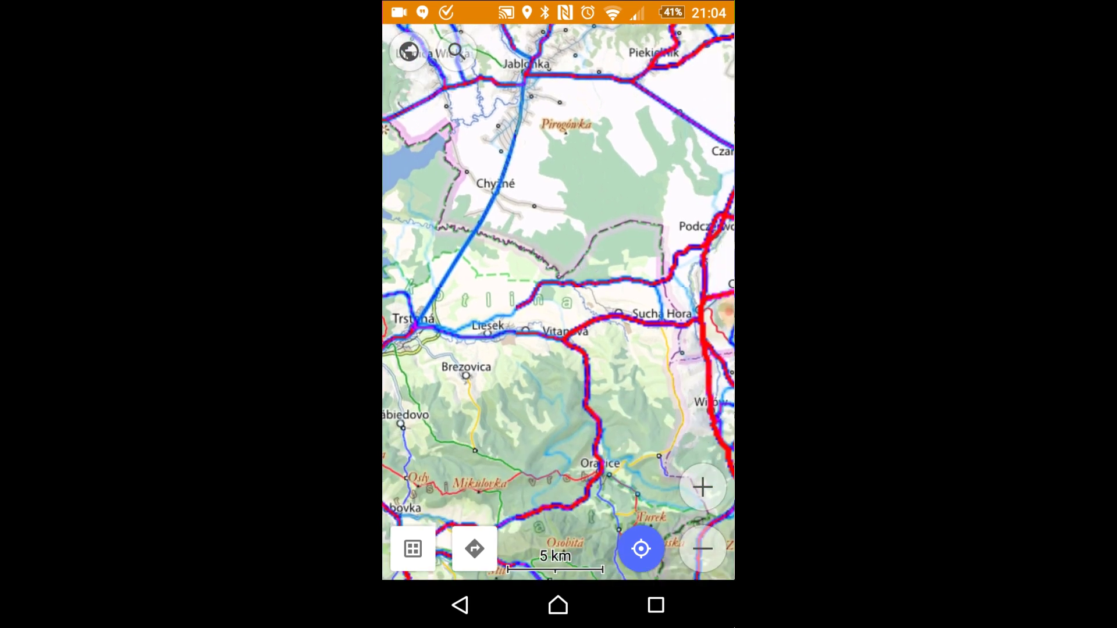
{"action": "left_click_drag", "start_coordinate": [492, 397], "coordinate": [682, 297]}
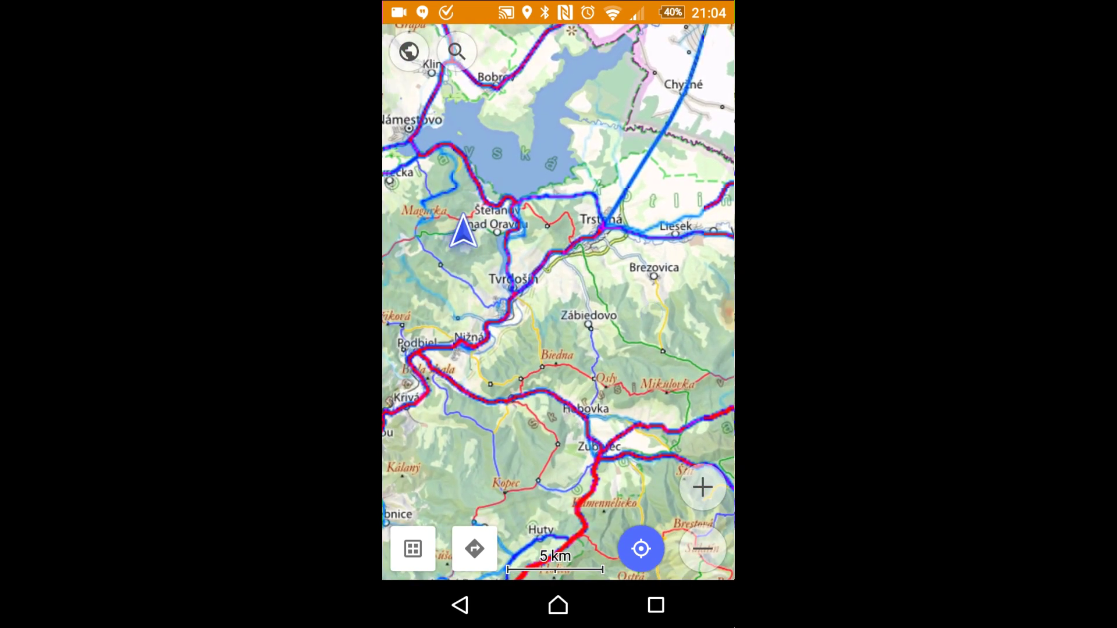
{"action": "left_click_drag", "start_coordinate": [546, 472], "coordinate": [669, 330]}
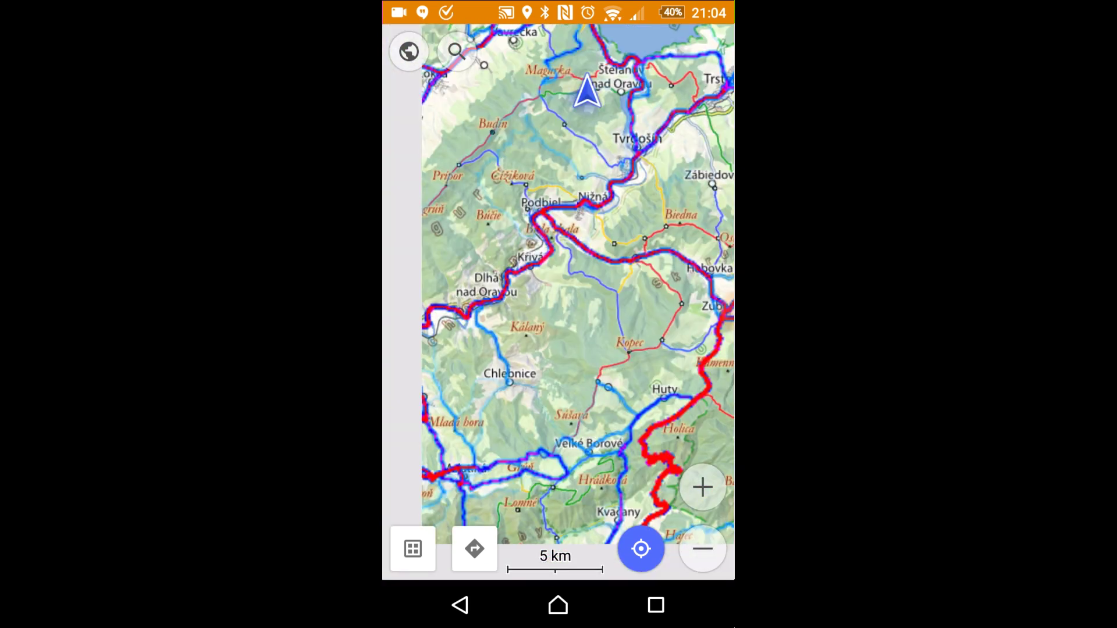
{"action": "left_click_drag", "start_coordinate": [524, 175], "coordinate": [681, 500]}
{"action": "left_click_drag", "start_coordinate": [550, 227], "coordinate": [590, 397]}
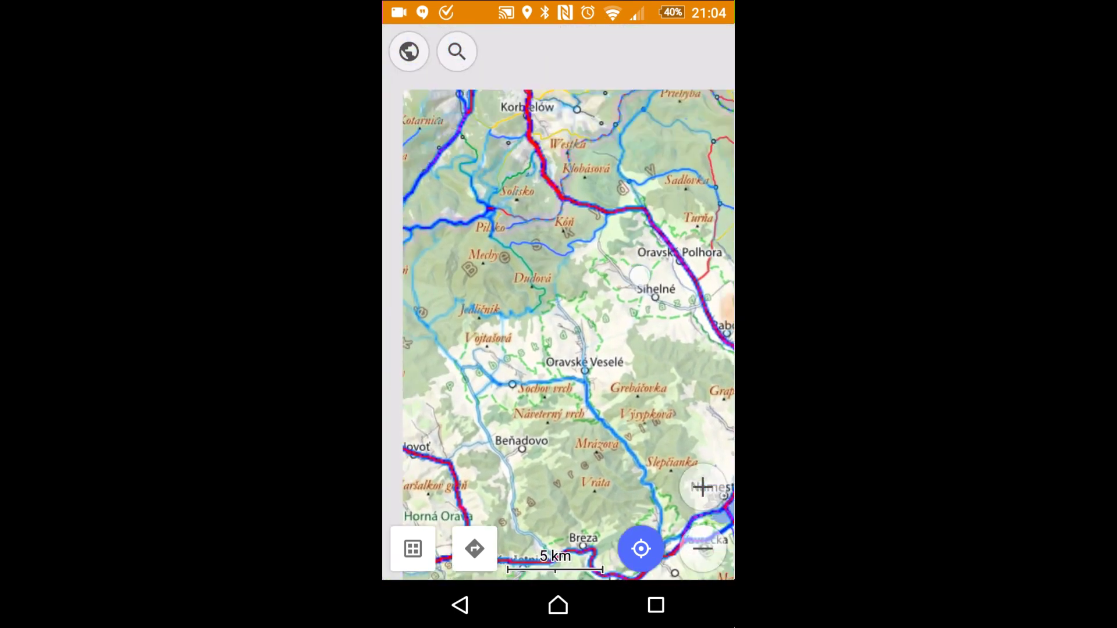
{"action": "left_click_drag", "start_coordinate": [532, 141], "coordinate": [531, 327]}
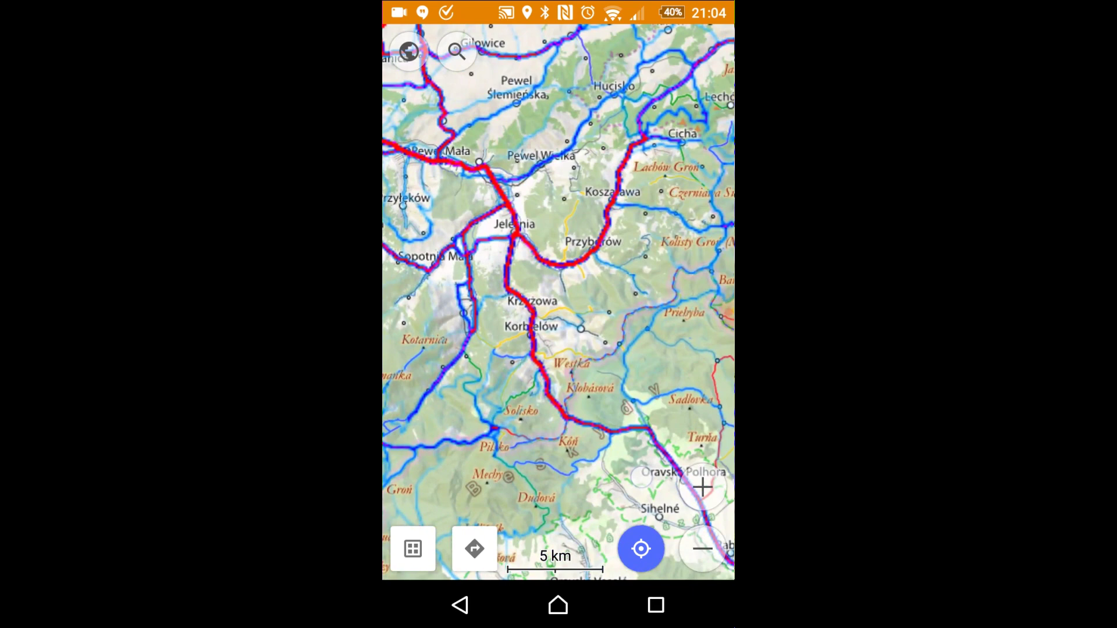
{"action": "scroll", "coordinate": [589, 288], "scroll_direction": "down", "scroll_amount": 4}
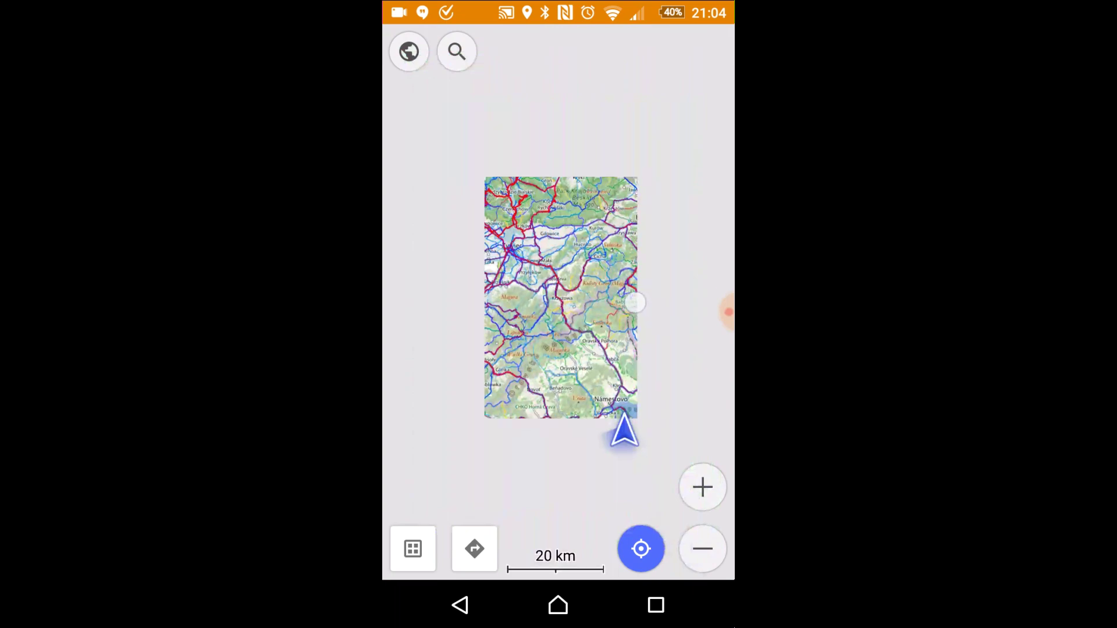
{"action": "left_click_drag", "start_coordinate": [625, 406], "coordinate": [534, 320]}
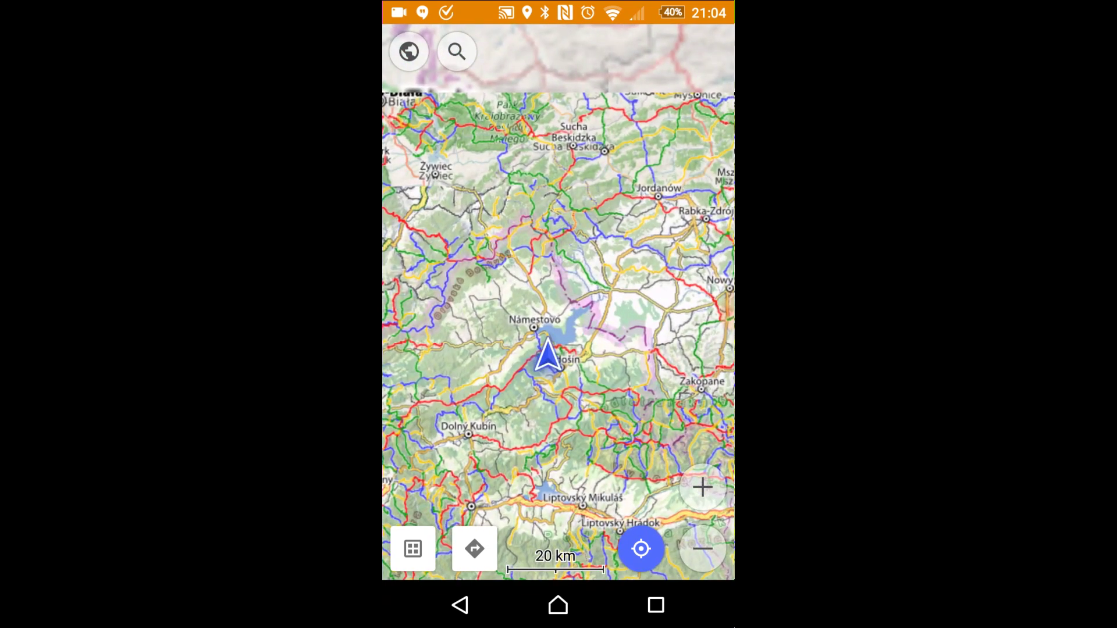
{"action": "left_click_drag", "start_coordinate": [534, 320], "coordinate": [579, 356]}
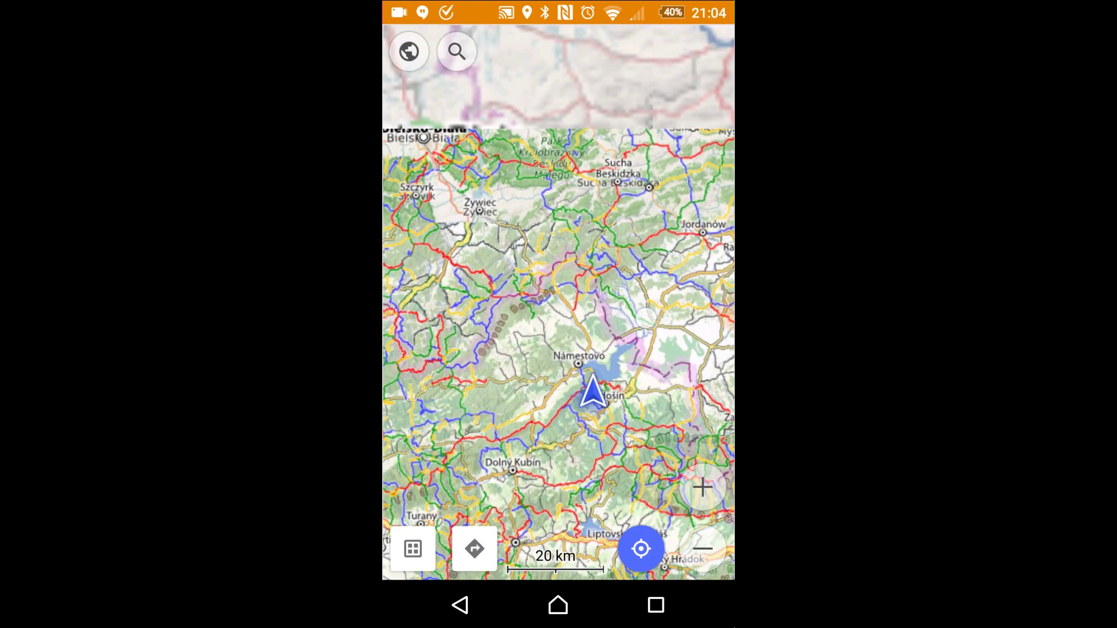
{"action": "scroll", "coordinate": [586, 288], "scroll_direction": "up", "scroll_amount": 1}
{"action": "scroll", "coordinate": [585, 288], "scroll_direction": "up", "scroll_amount": 1}
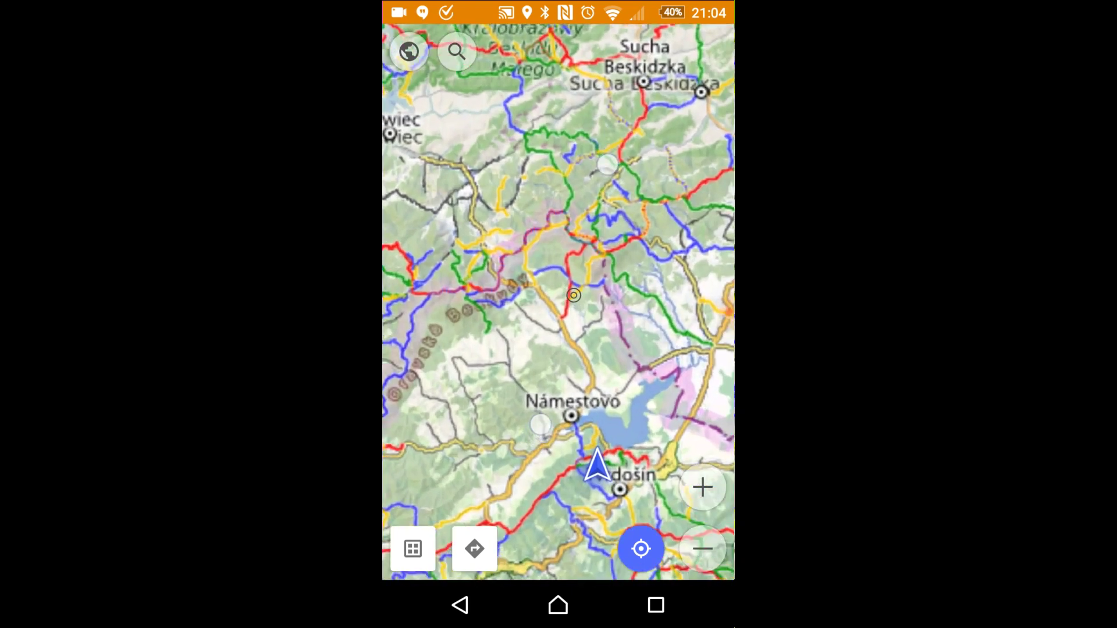